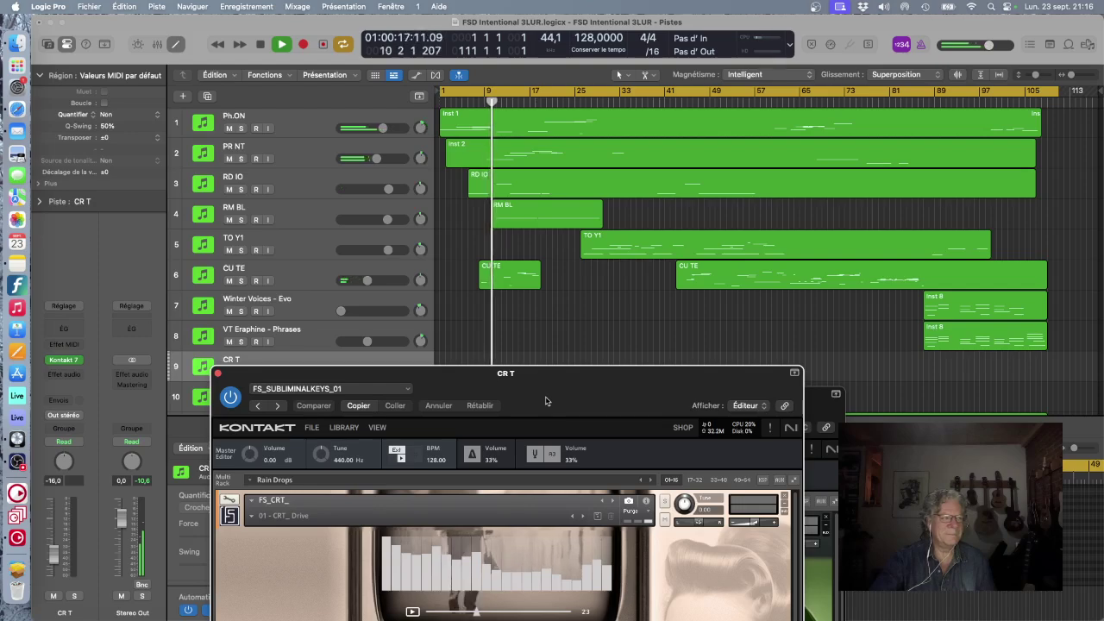
- Reposition the CR T Kontakt window over the arrangement while the project plays, and stop playback at the end of the piece
left_click_drag(545, 401, 520, 94)
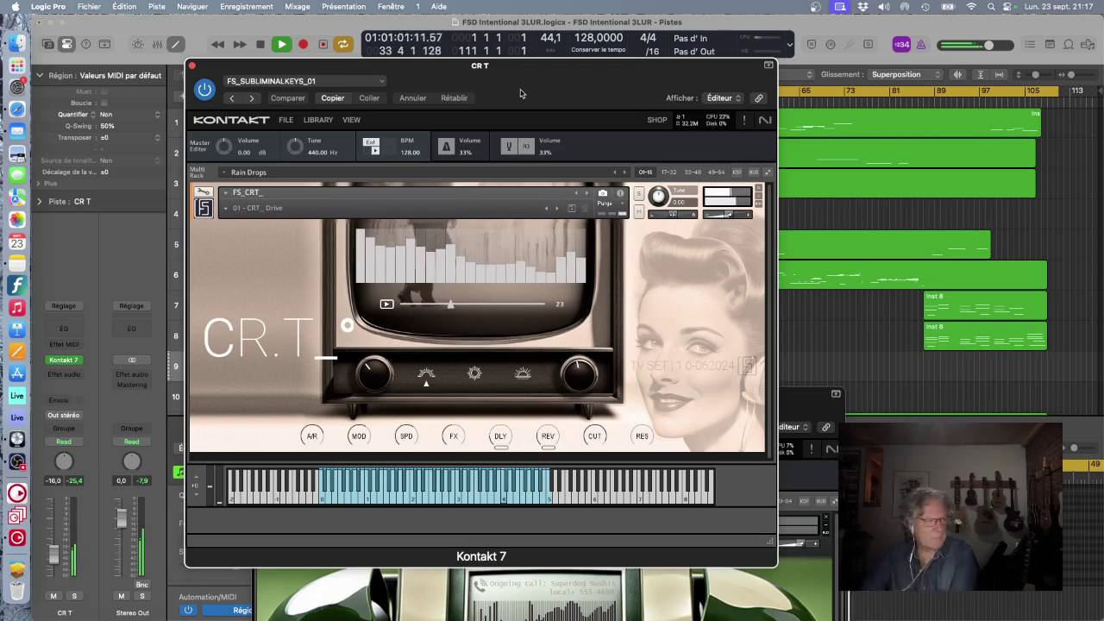
left_click_drag(543, 78, 796, 74)
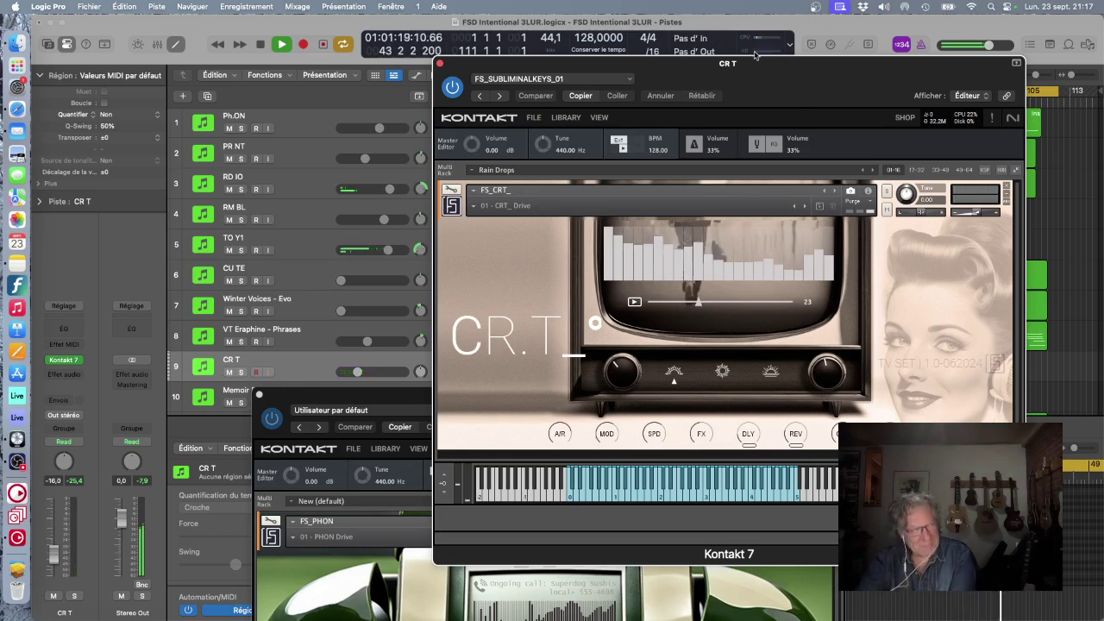
left_click_drag(806, 69, 557, 110)
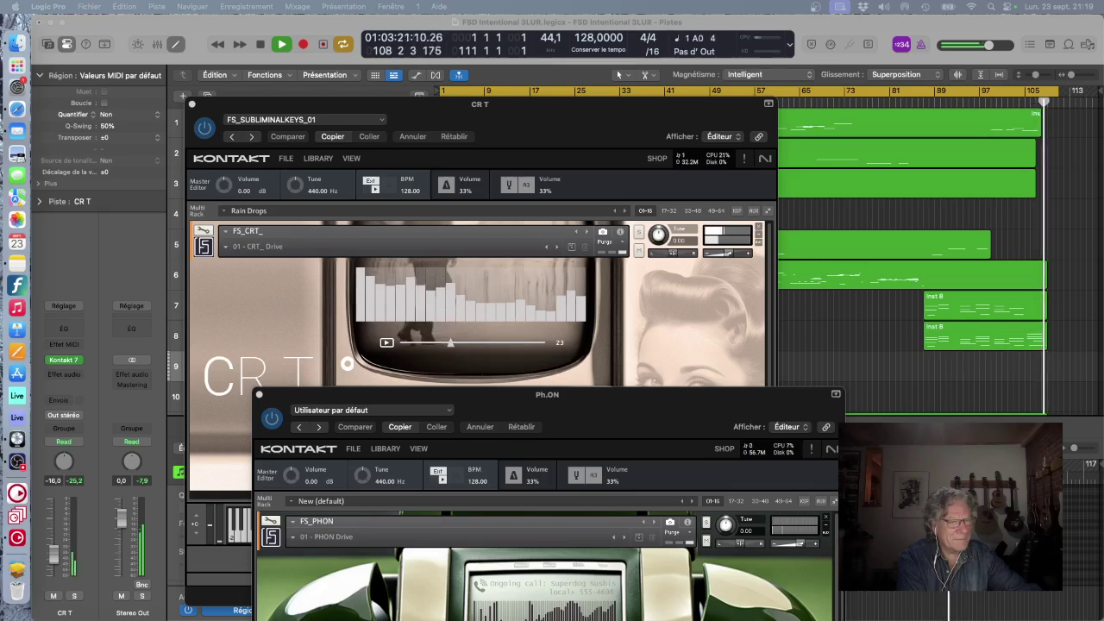
key("space")
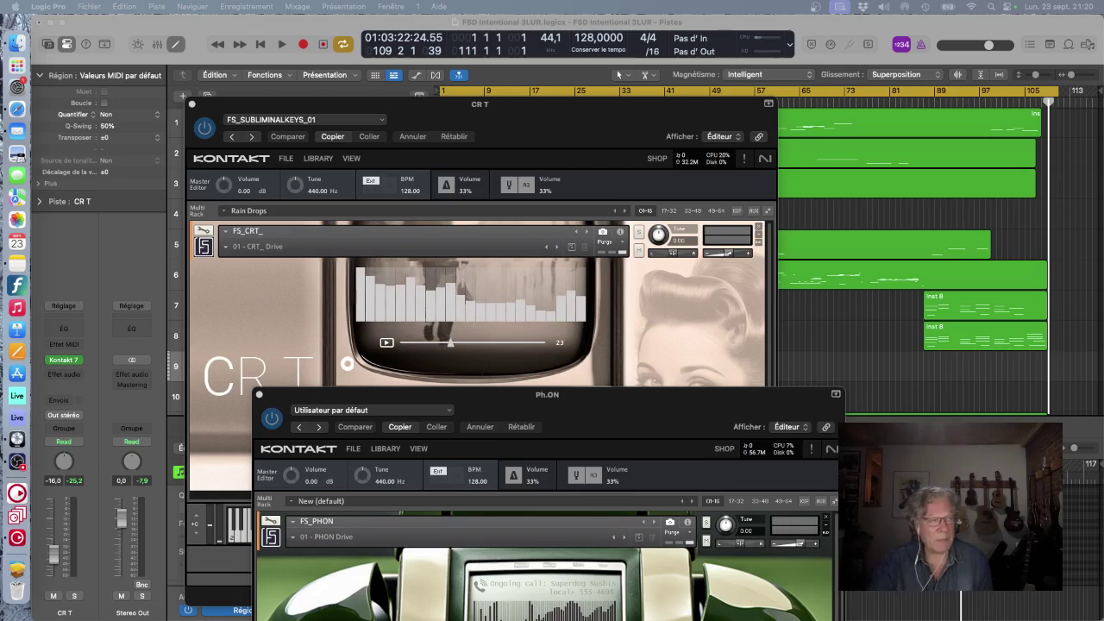
- Bring the CR T instrument window forward and move the Ph.ON window up so its full interface can be seen
left_click(513, 122)
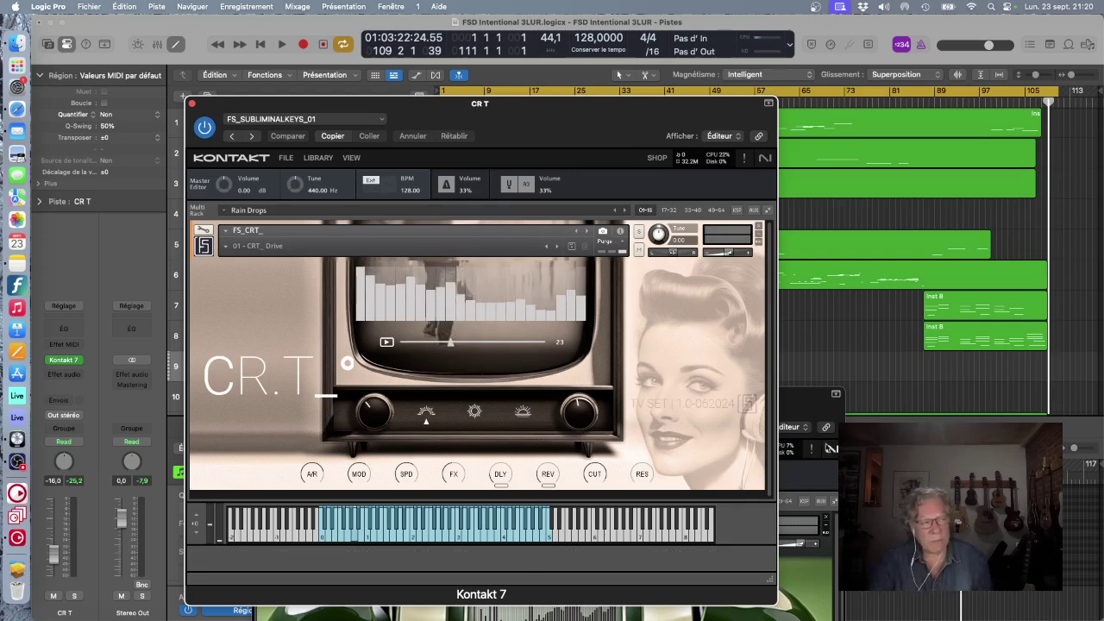
left_click_drag(808, 407, 687, 146)
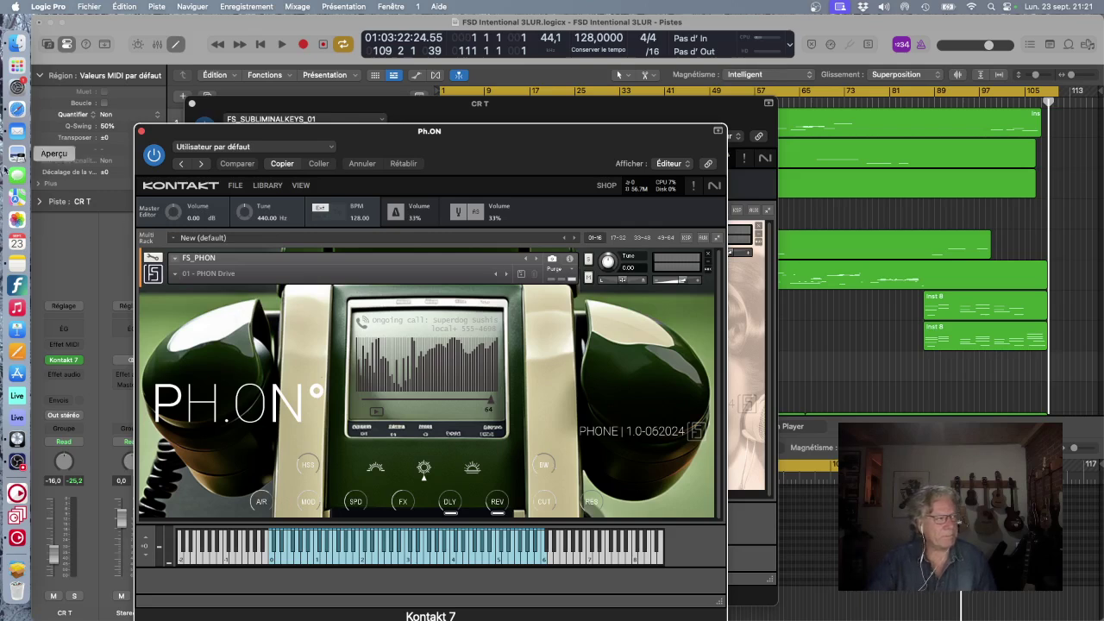
- Switch to Safari and open the 1NTENTIONAL 3LUR collection page from FluidShell Design's Unconventional Instruments catalogue
left_click(17, 110)
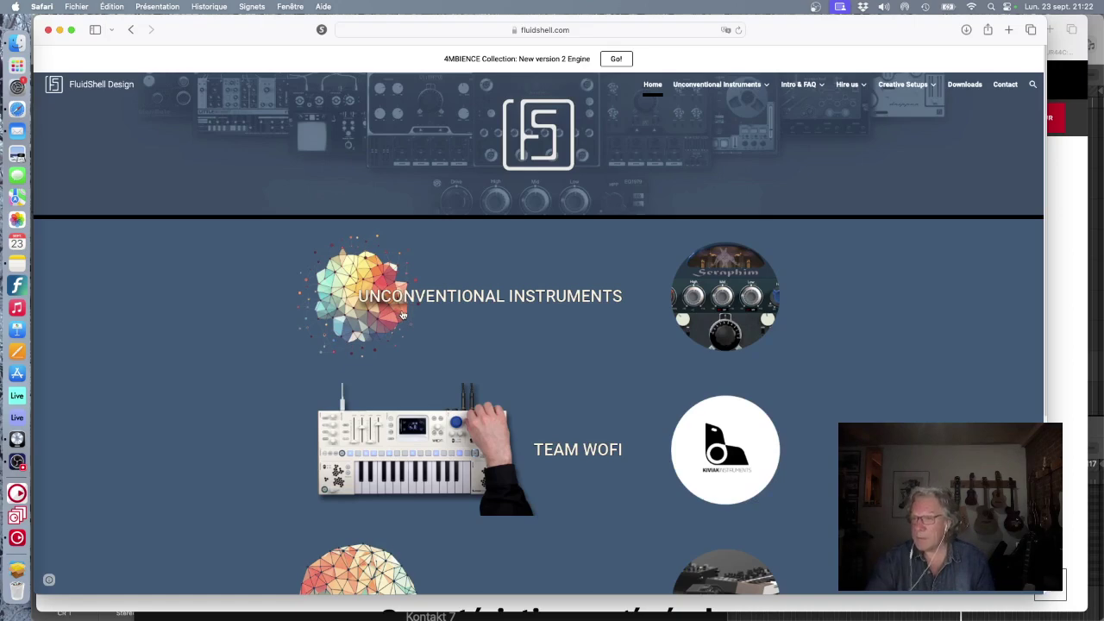
left_click(372, 298)
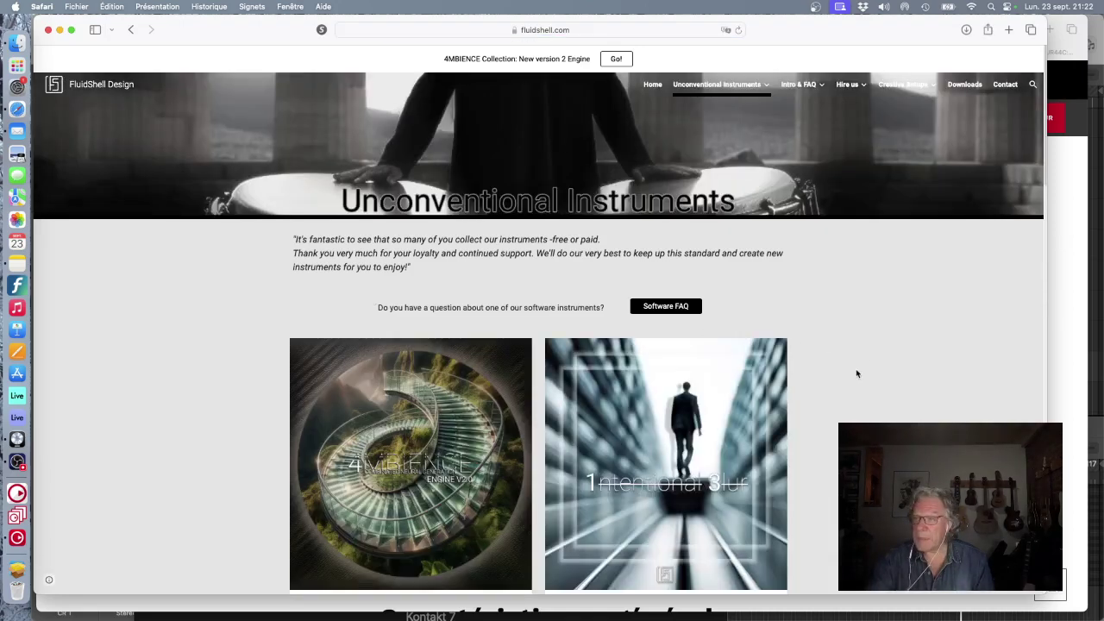
scroll(857, 373, "down", 5)
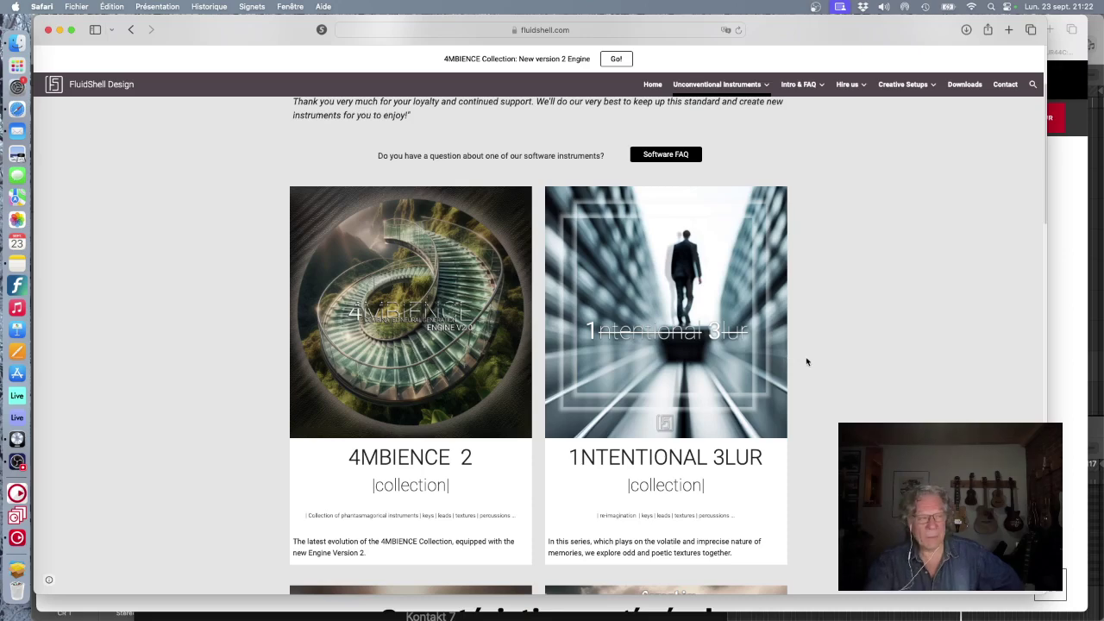
scroll(808, 361, "down", 2)
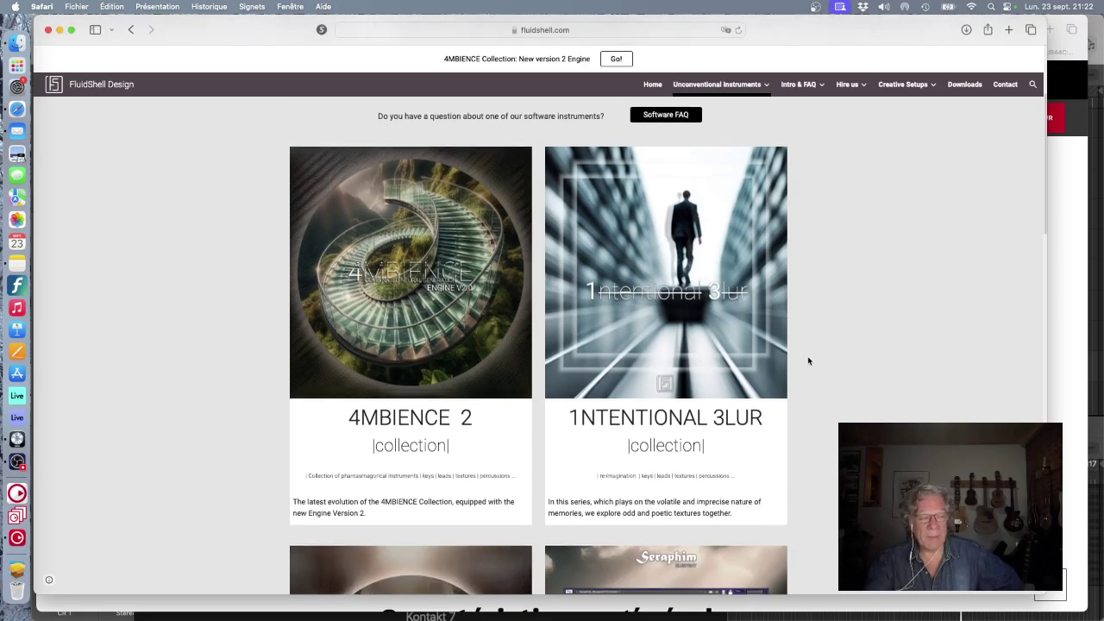
left_click(656, 329)
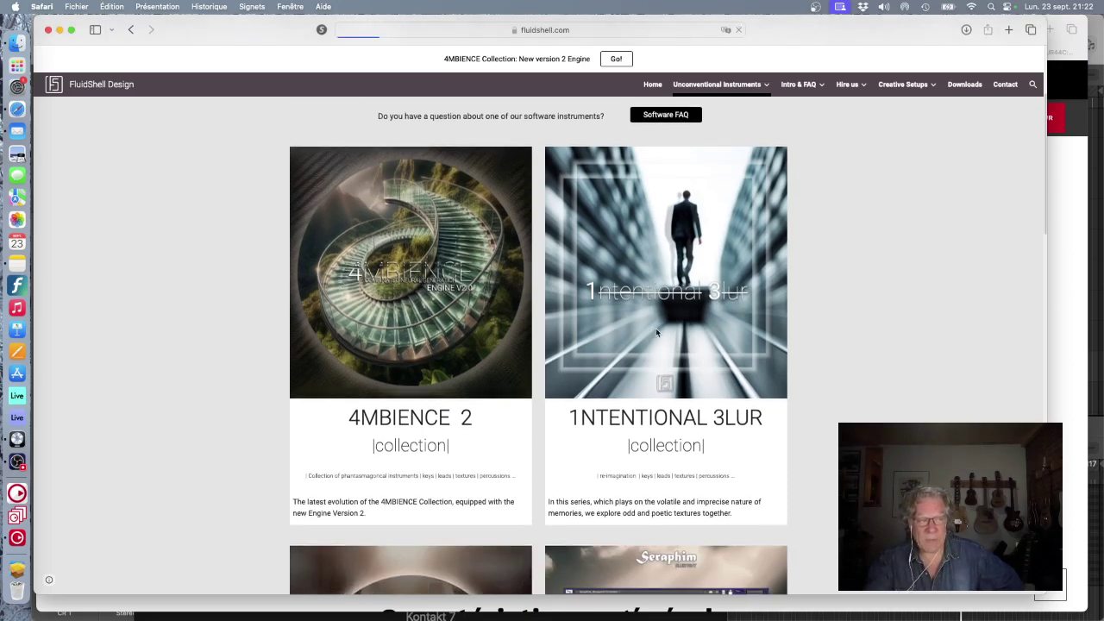
- Read through the 1NTENTIONAL 3LUR page's sections on re-imagination, the 4MBIENCE basis, real-time micro-variations and collection content
scroll(837, 362, "down", 8)
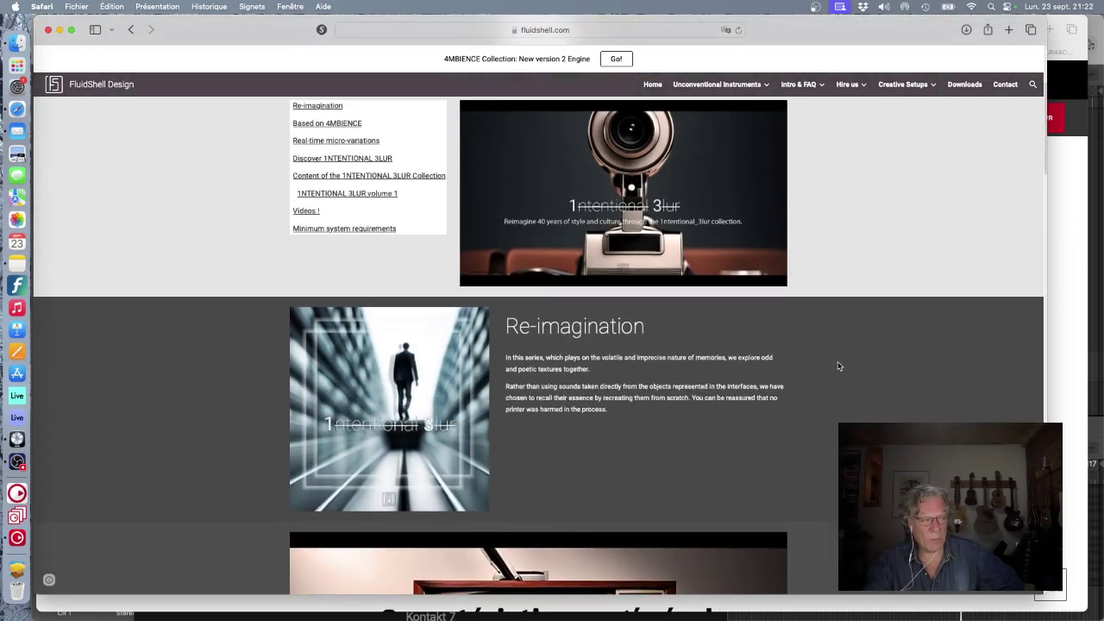
scroll(838, 365, "down", 1)
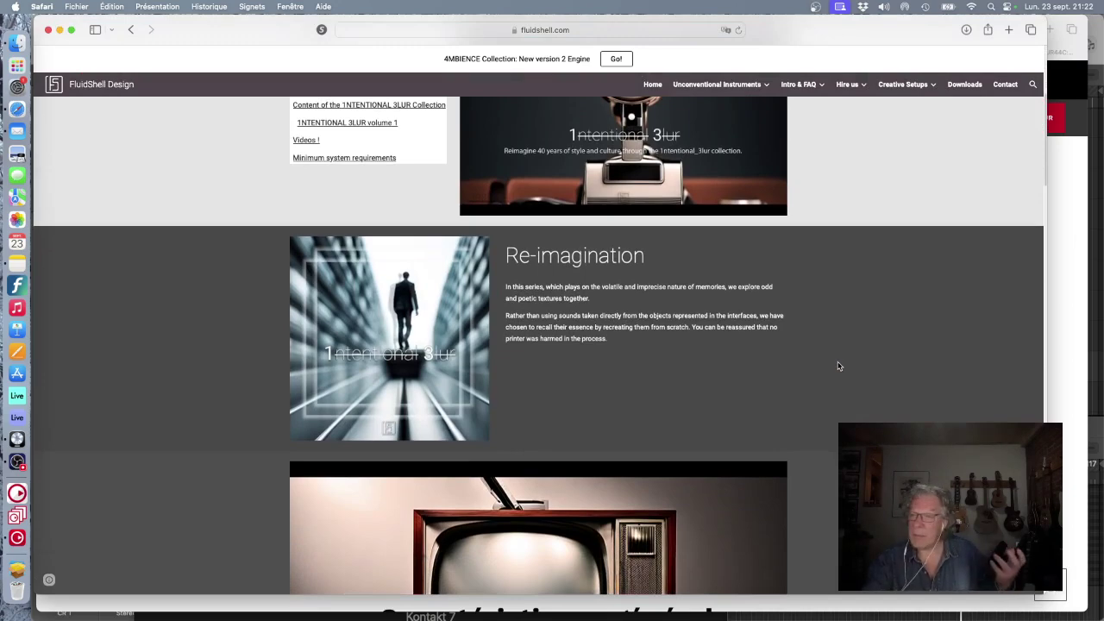
scroll(837, 366, "down", 7)
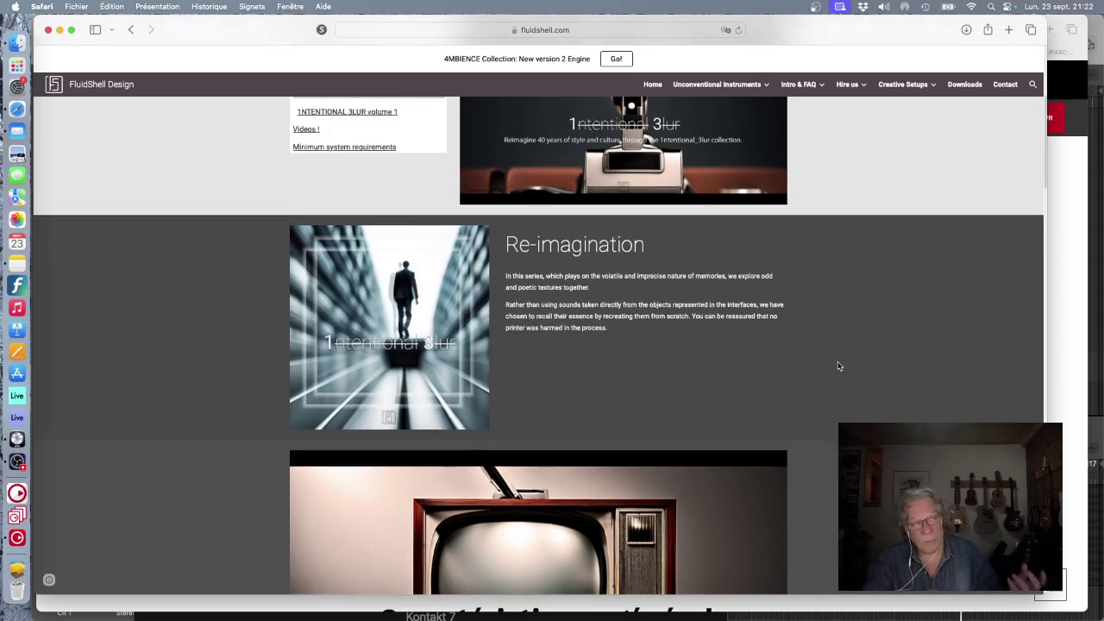
scroll(838, 366, "down", 9)
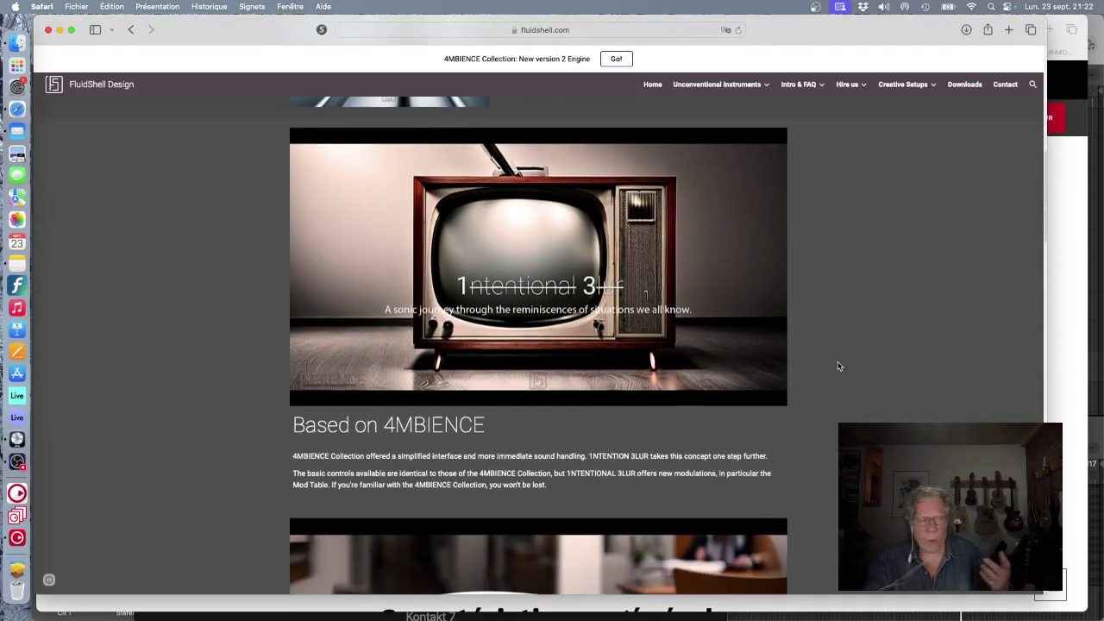
scroll(837, 366, "down", 10)
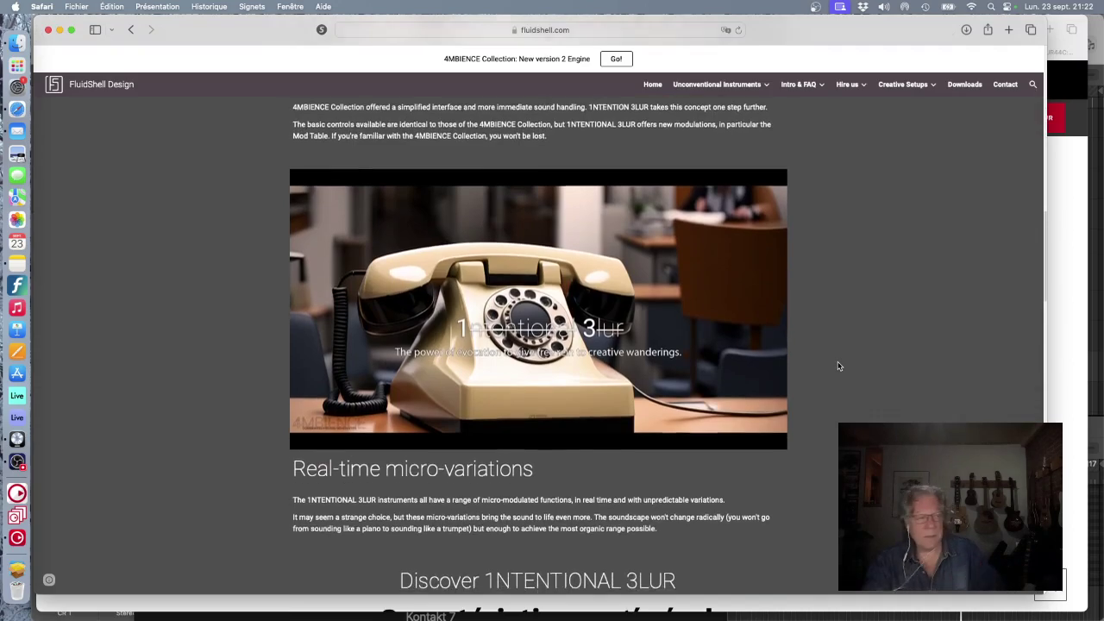
scroll(838, 366, "down", 7)
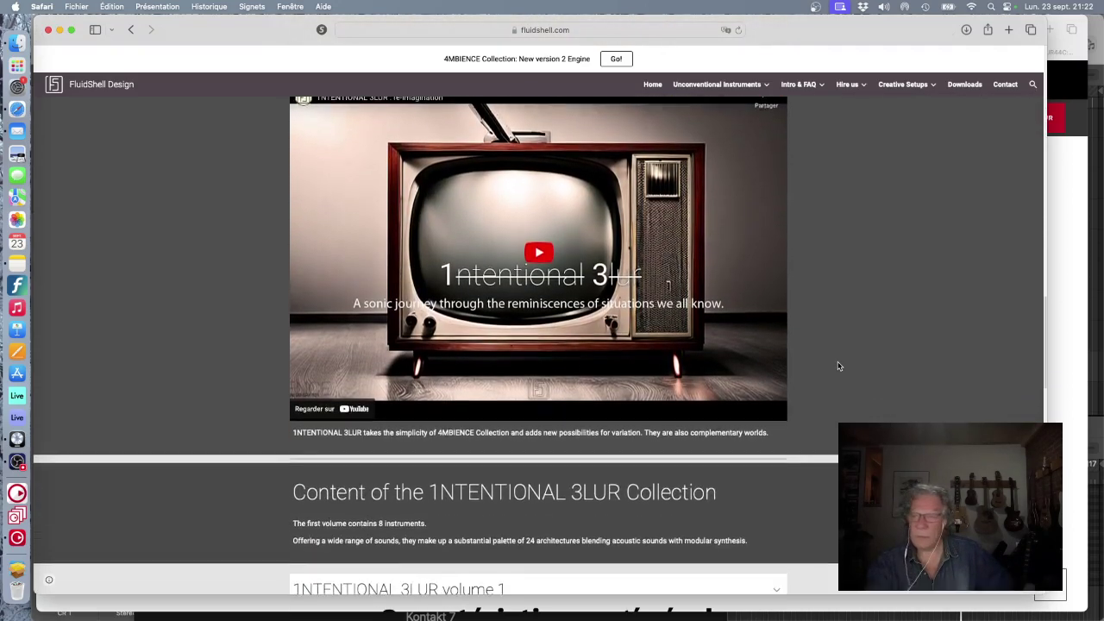
scroll(656, 375, "down", 1)
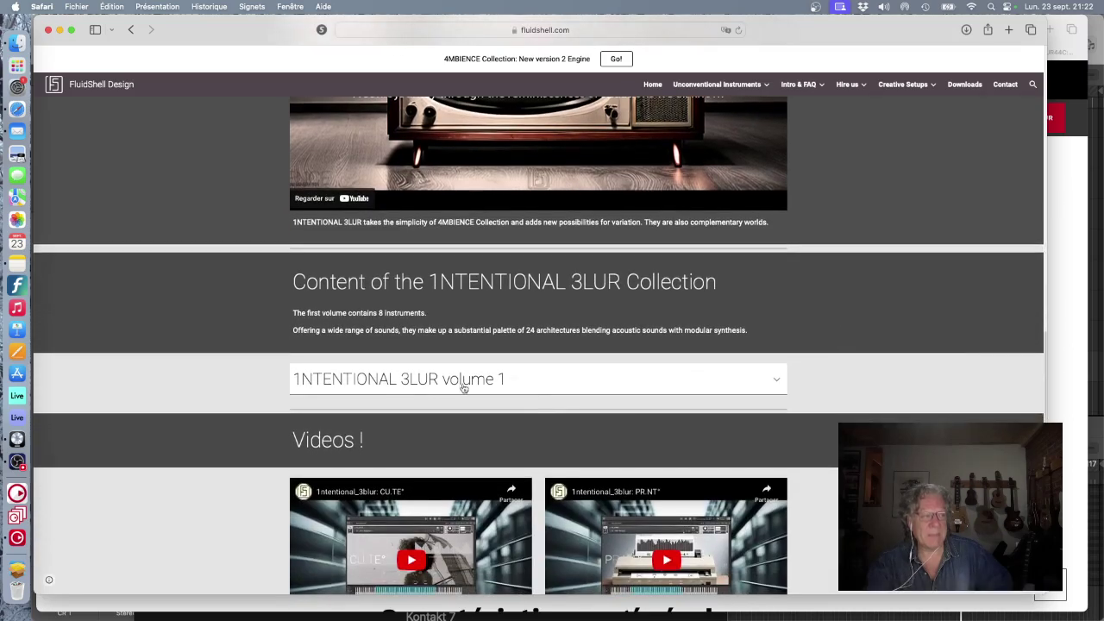
- Expand the 1NTENTIONAL 3LUR volume 1 section and review its instrument pictures and content list
left_click(535, 382)
scroll(901, 414, "down", 1)
scroll(900, 414, "down", 8)
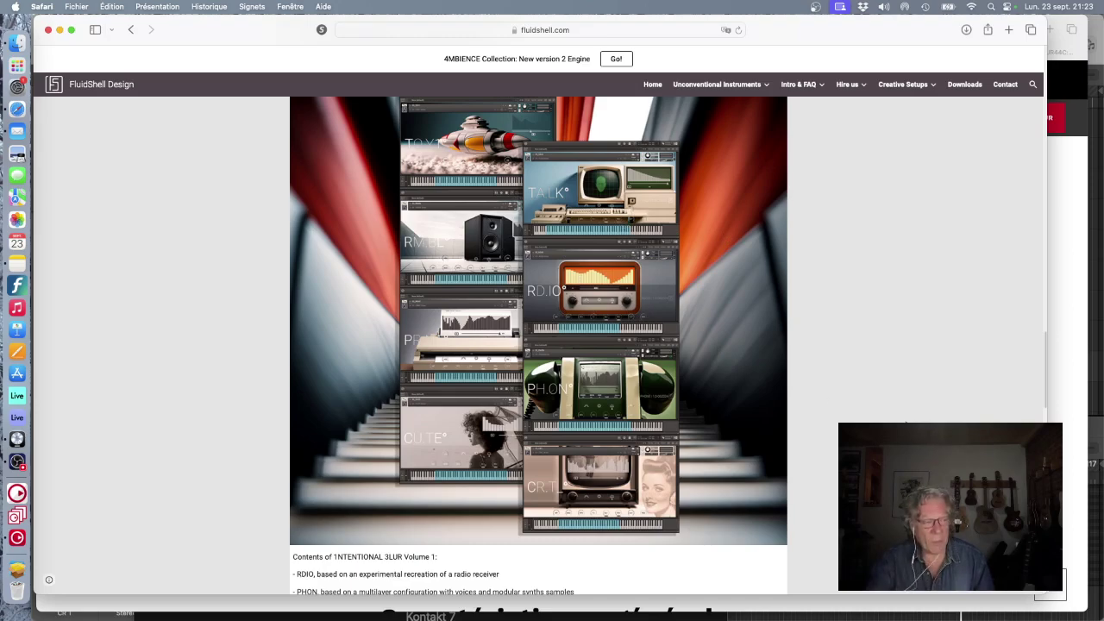
scroll(446, 298, "down", 5)
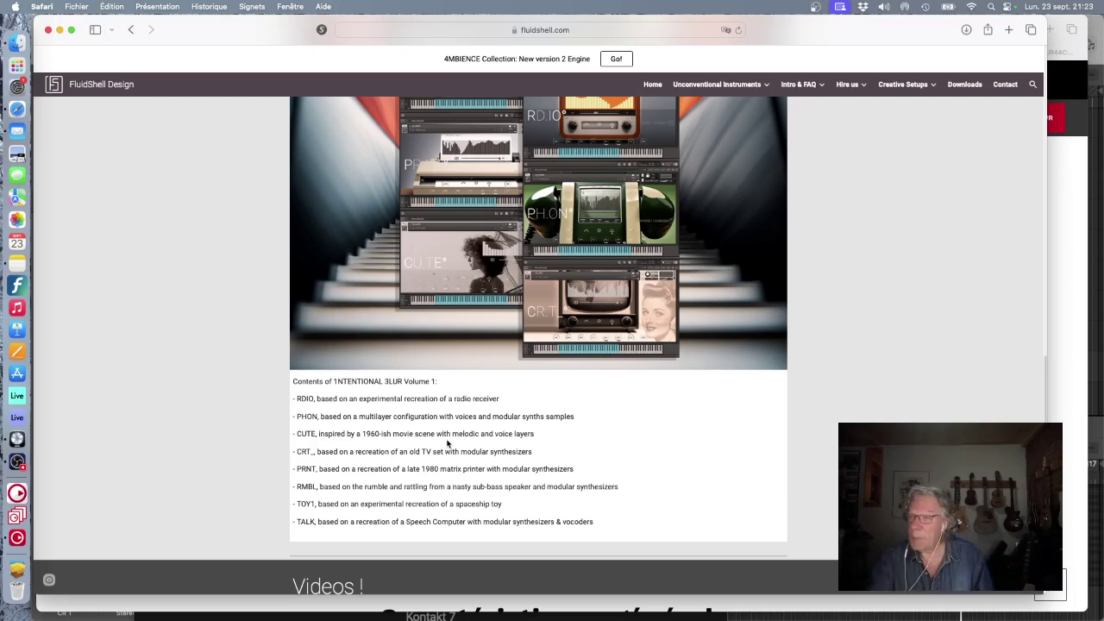
scroll(448, 444, "down", 2)
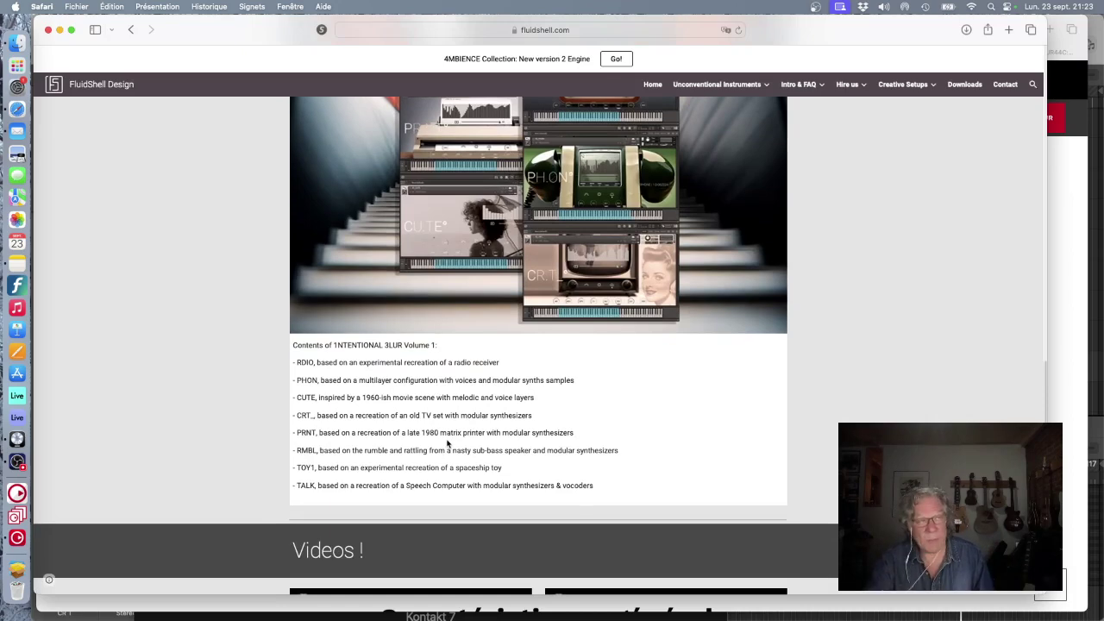
scroll(448, 444, "up", 10)
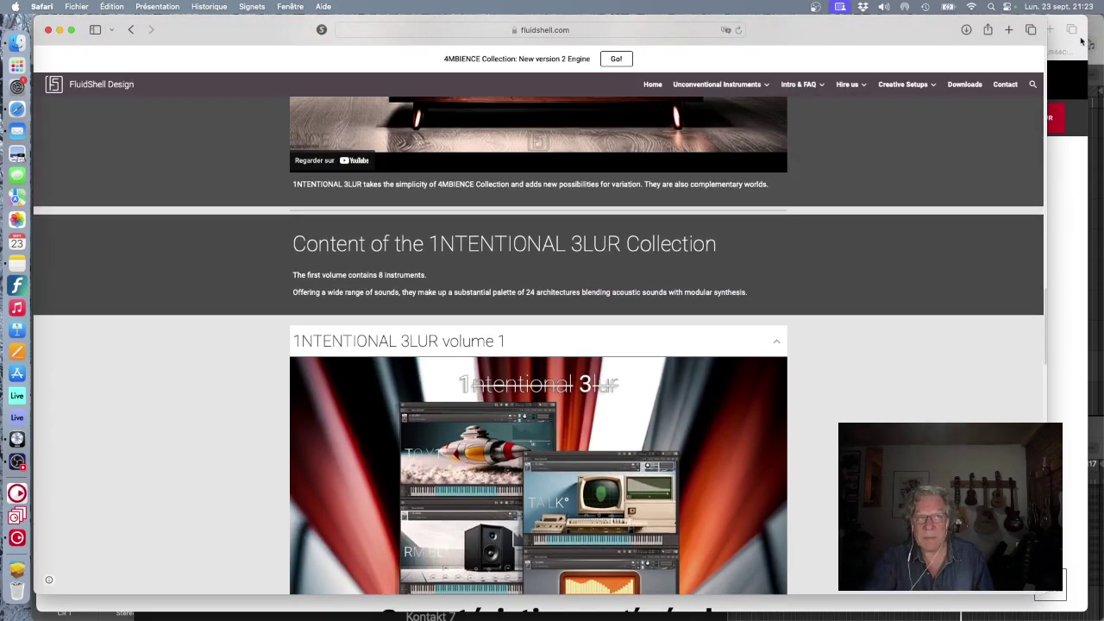
- Switch back to Logic Pro and move the CR T Kontakt window up so the whole instrument is visible
key("super+Tab")
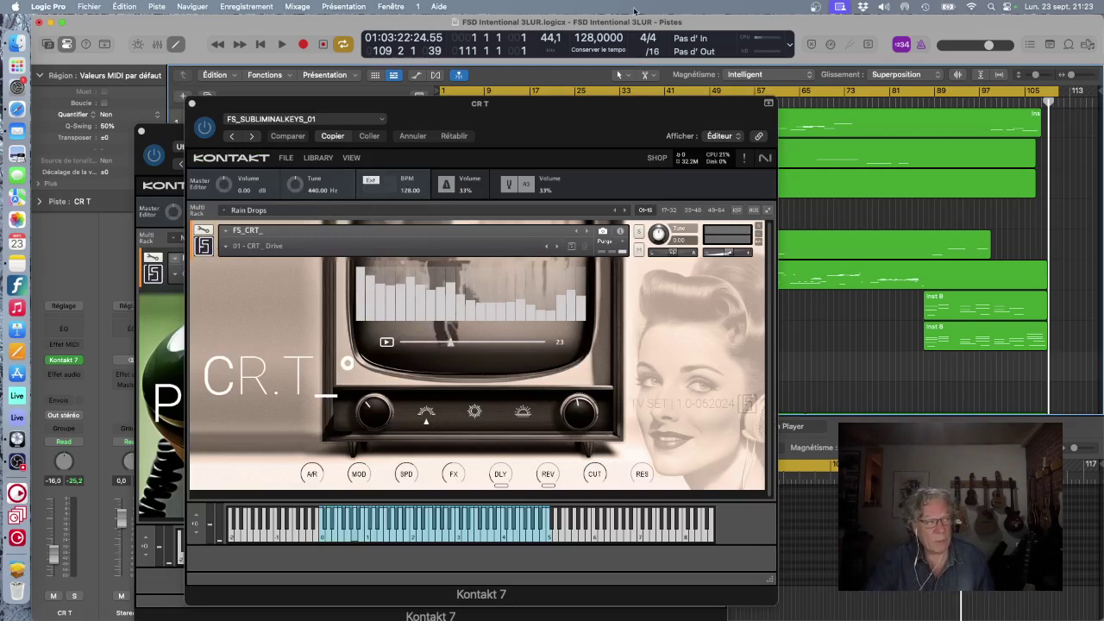
left_click_drag(634, 103, 647, 46)
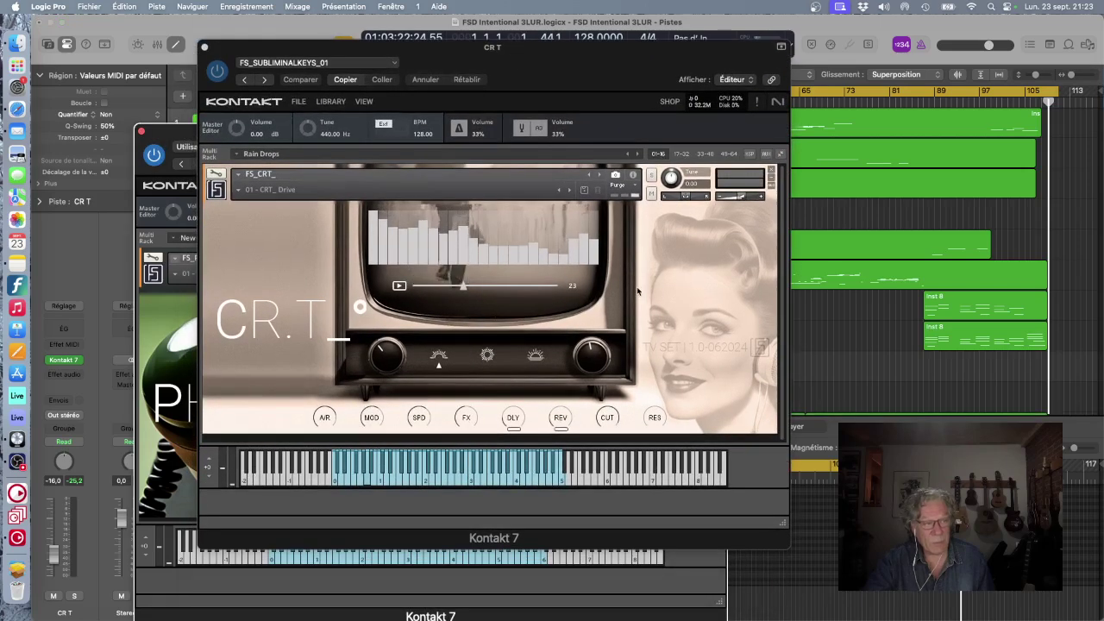
mouse_move(783, 526)
left_mouse_down()
mouse_move(783, 461)
mouse_move(783, 525)
left_mouse_up()
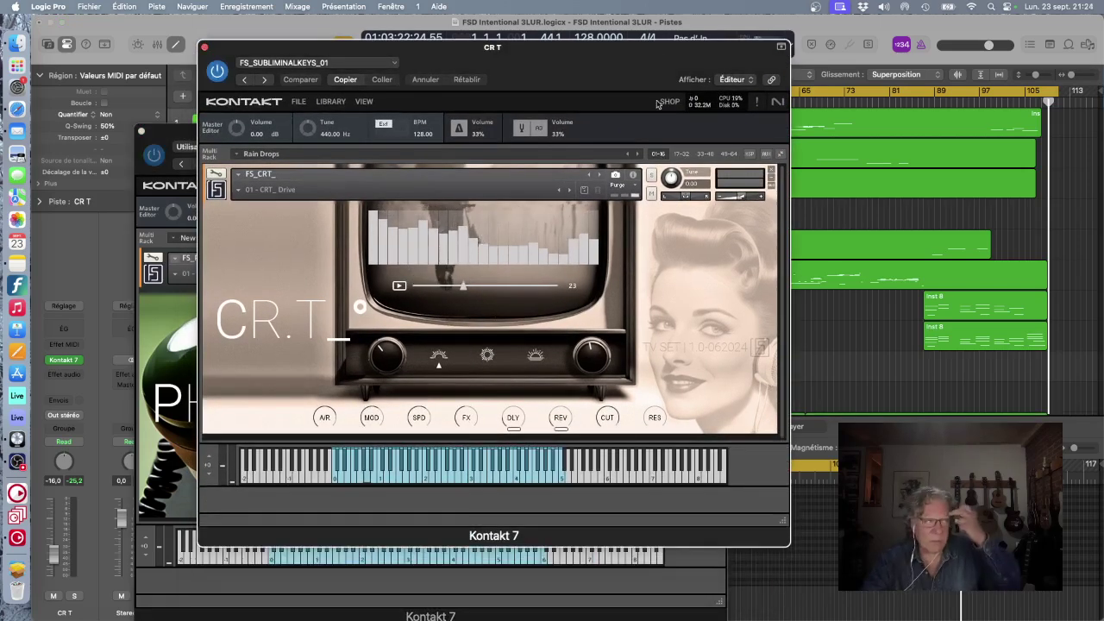
left_click_drag(596, 75, 607, 66)
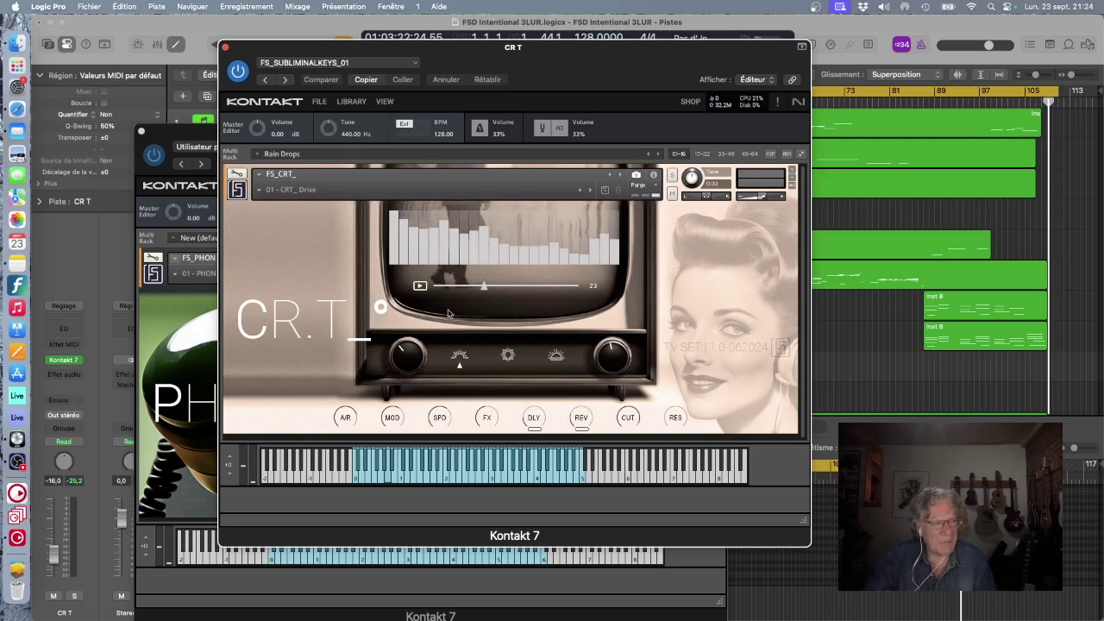
left_click_drag(411, 364, 422, 297)
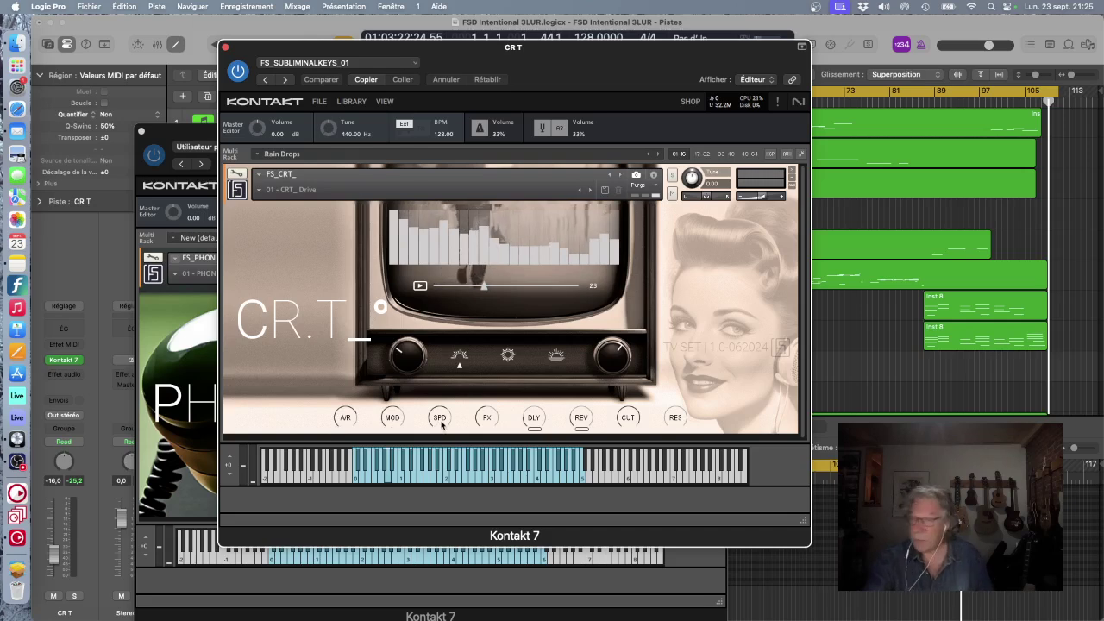
left_click(534, 428)
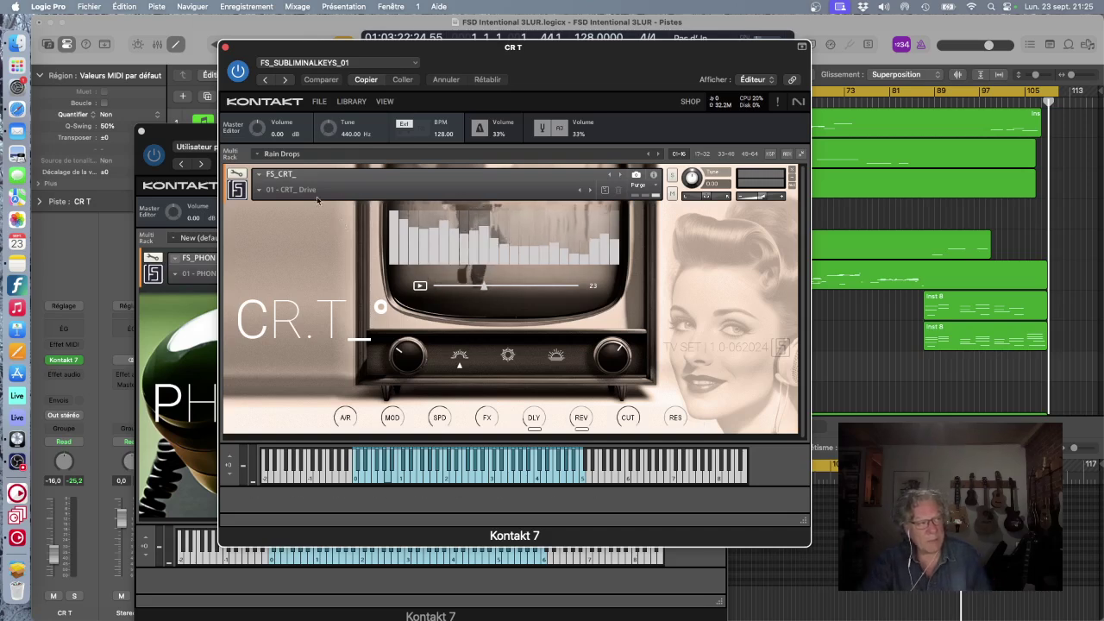
- Audition the FS_CRT_ snapshots 02 - CRT_ Chorus, 03 - CRT_ Bitcrush and 04 - CRT_ Widestereo in turn, and close the CR T window
left_click(259, 194)
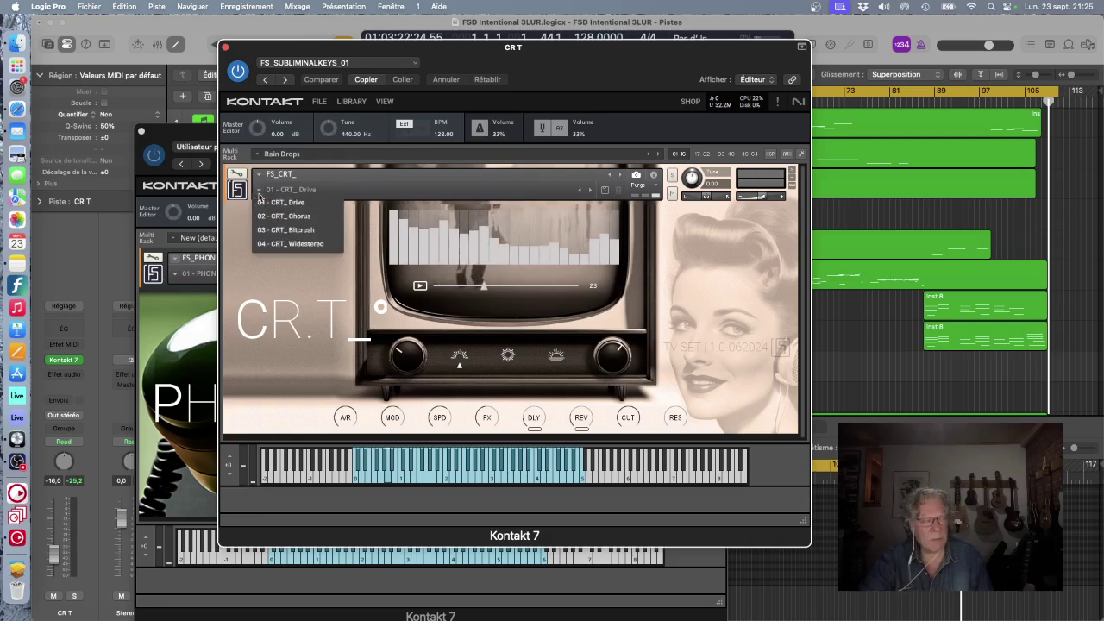
left_click(299, 218)
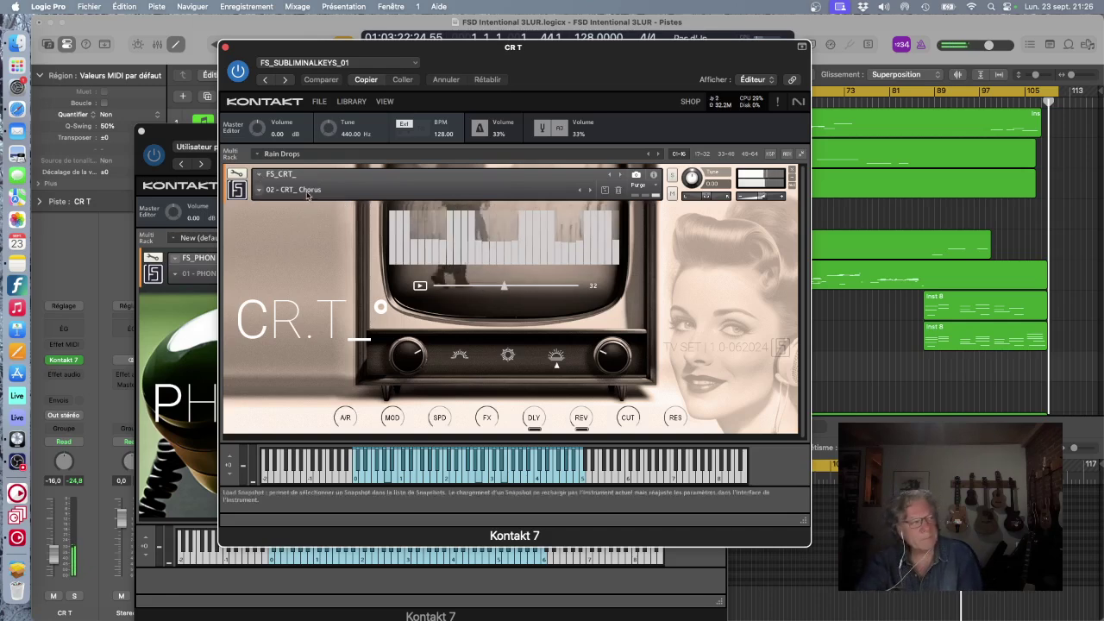
left_click(307, 191)
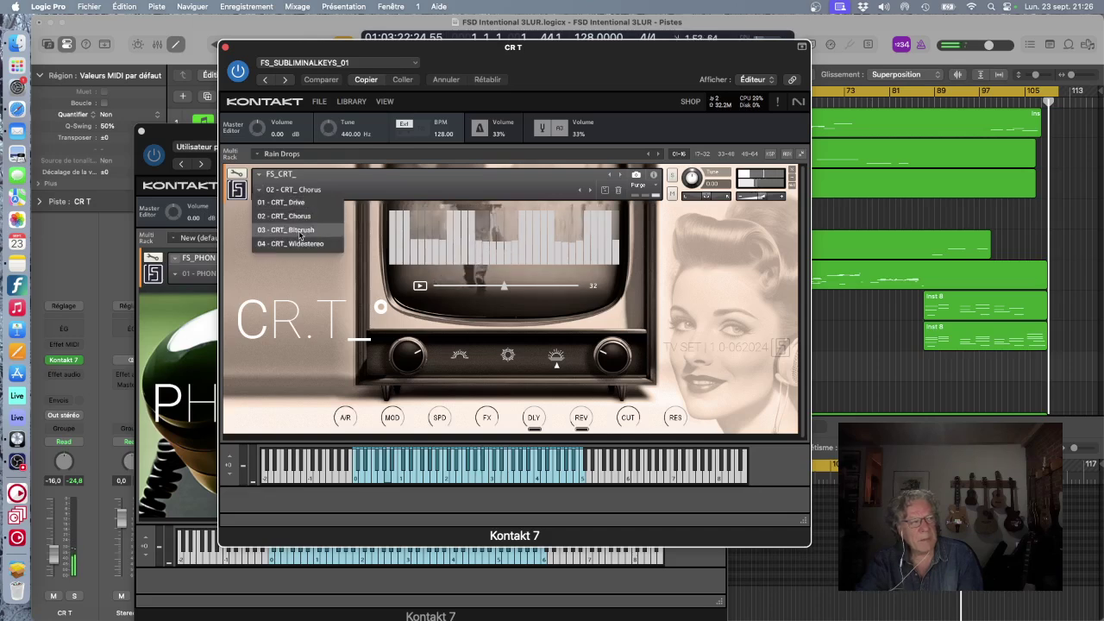
left_click(299, 230)
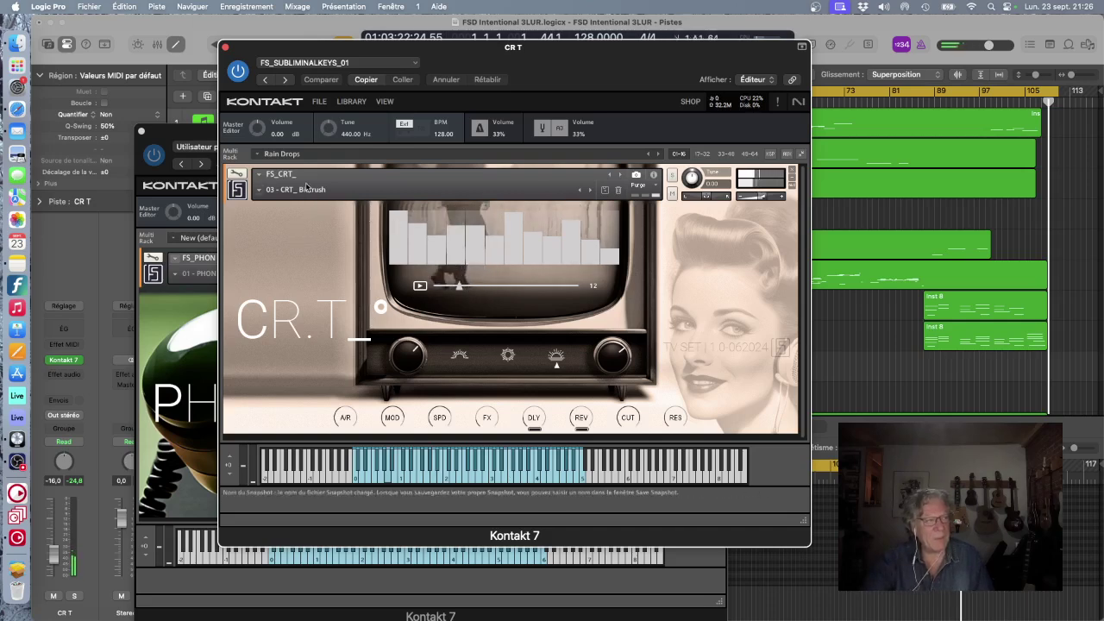
left_click(308, 190)
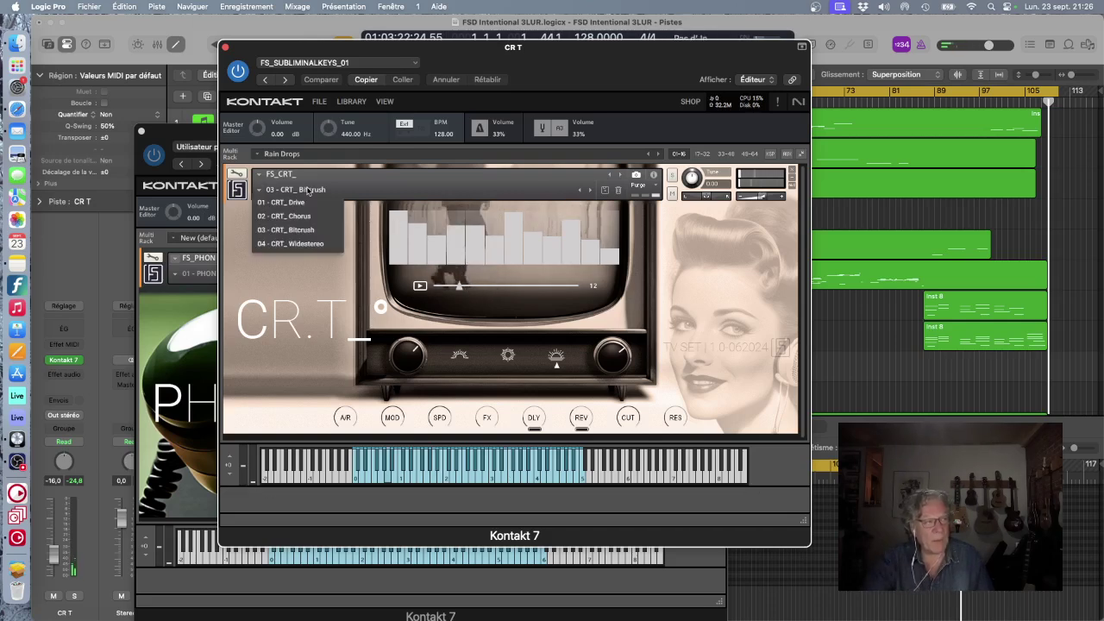
left_click(316, 251)
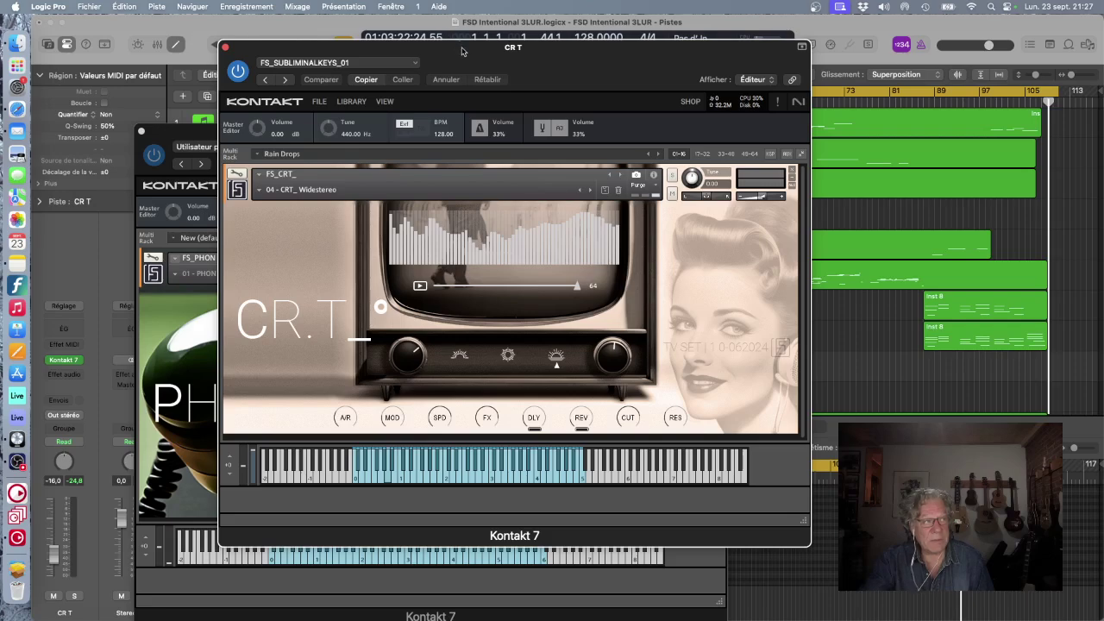
left_click(226, 49)
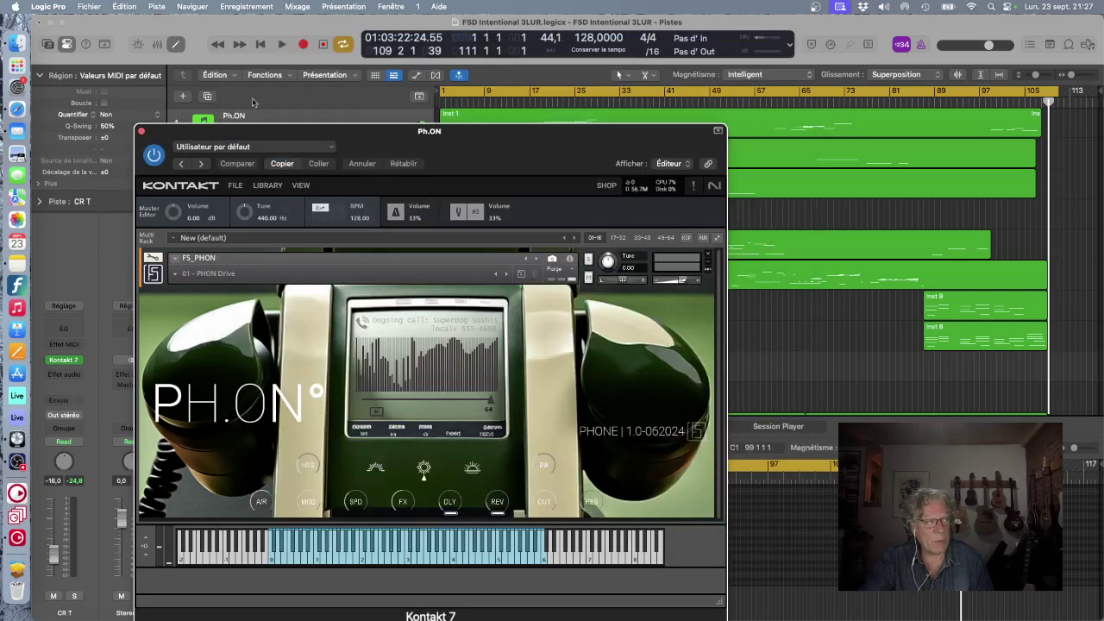
- Select the Ph.ON track, place the playhead at bar 23, and arrange its Kontakt window so the whole instrument is visible
left_click_drag(380, 138, 420, 104)
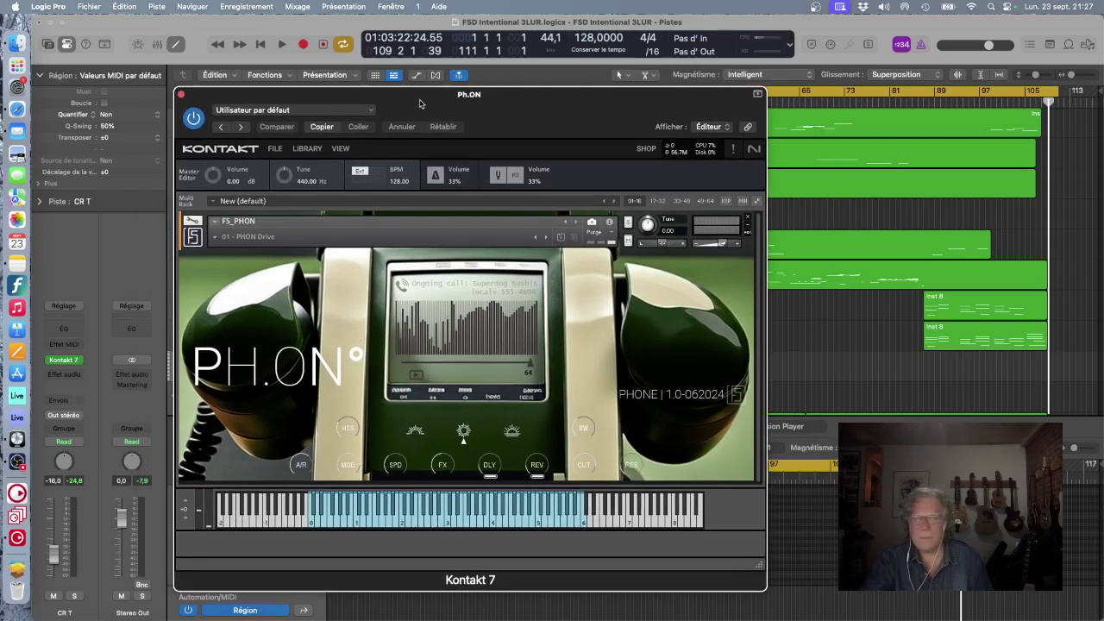
left_click_drag(420, 104, 419, 104)
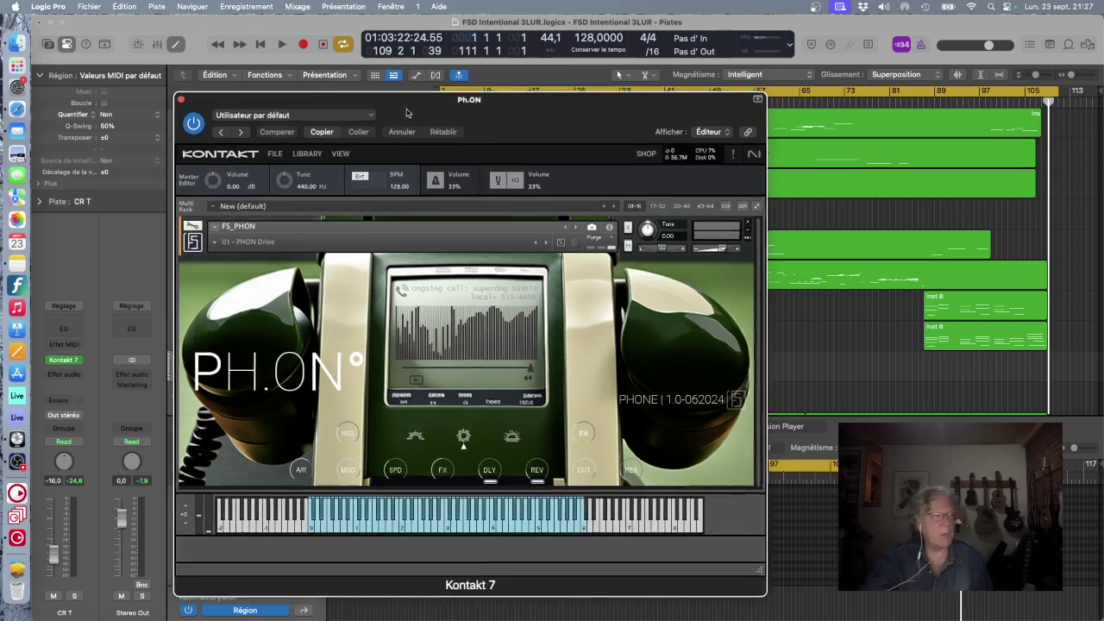
left_click_drag(420, 104, 432, 168)
left_click(265, 118)
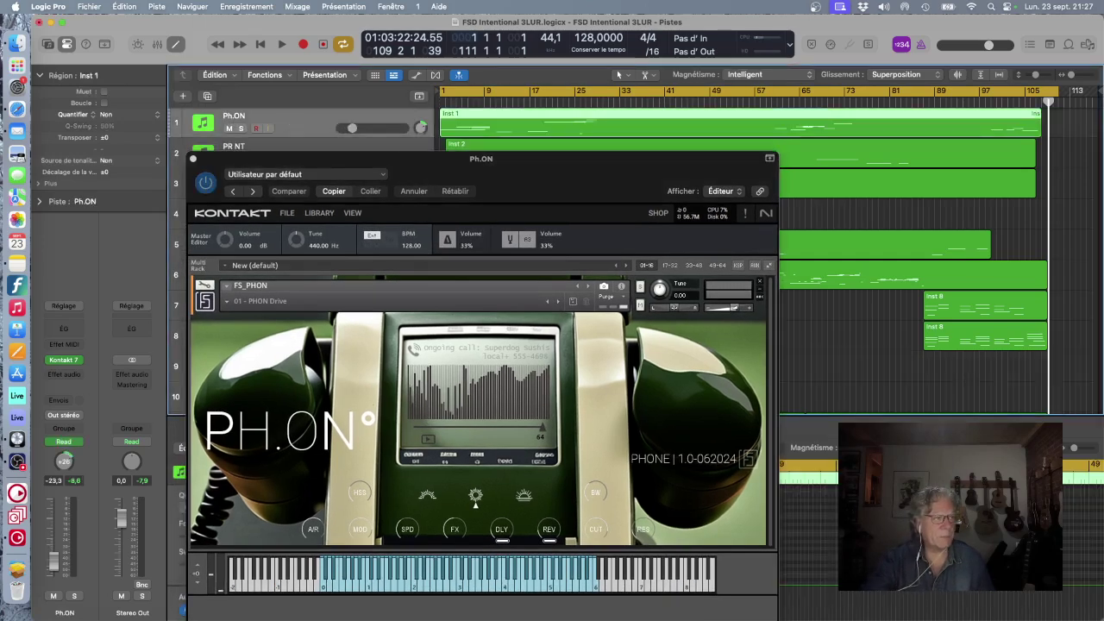
left_click(565, 90)
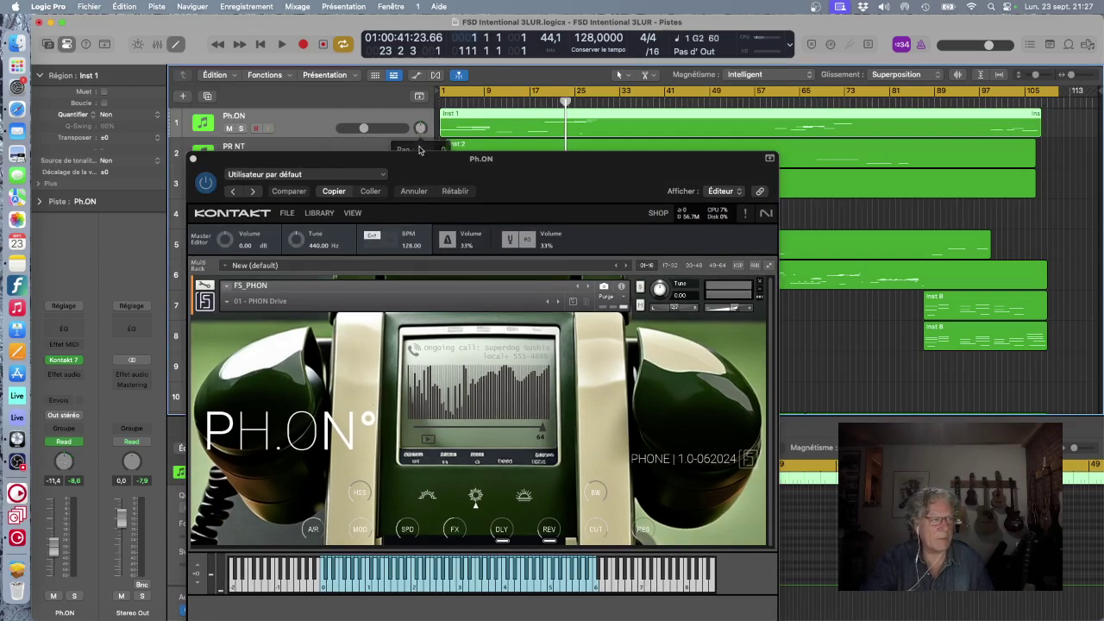
left_click_drag(427, 156, 523, 55)
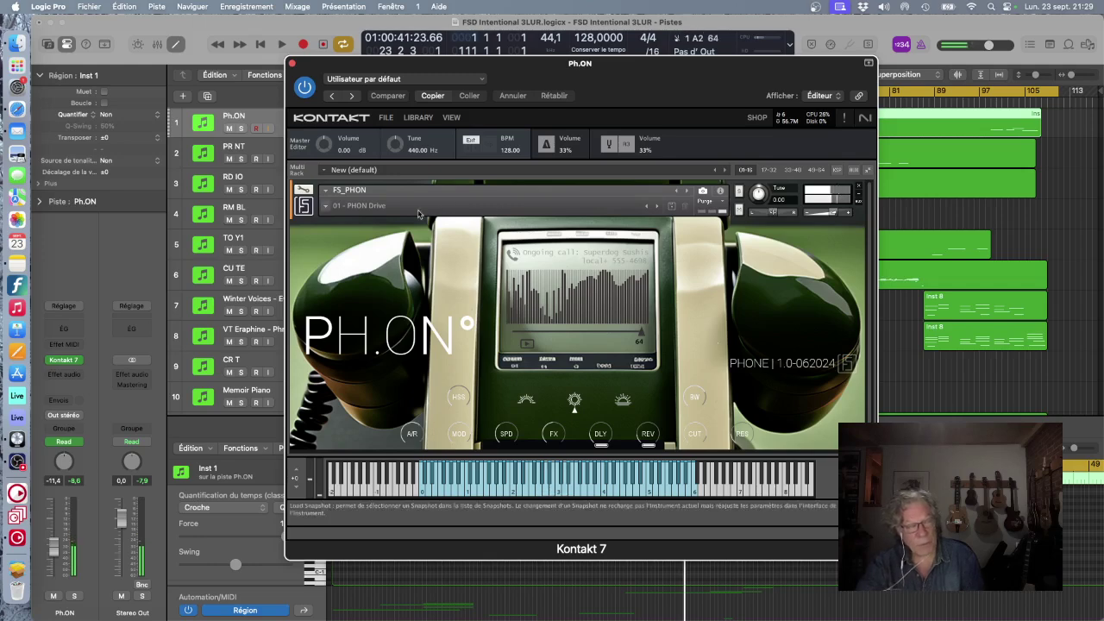
- Check the snapshot list of FS_PHON, keep 01 - PHON Drive, and close the Ph.ON window
left_click(354, 209)
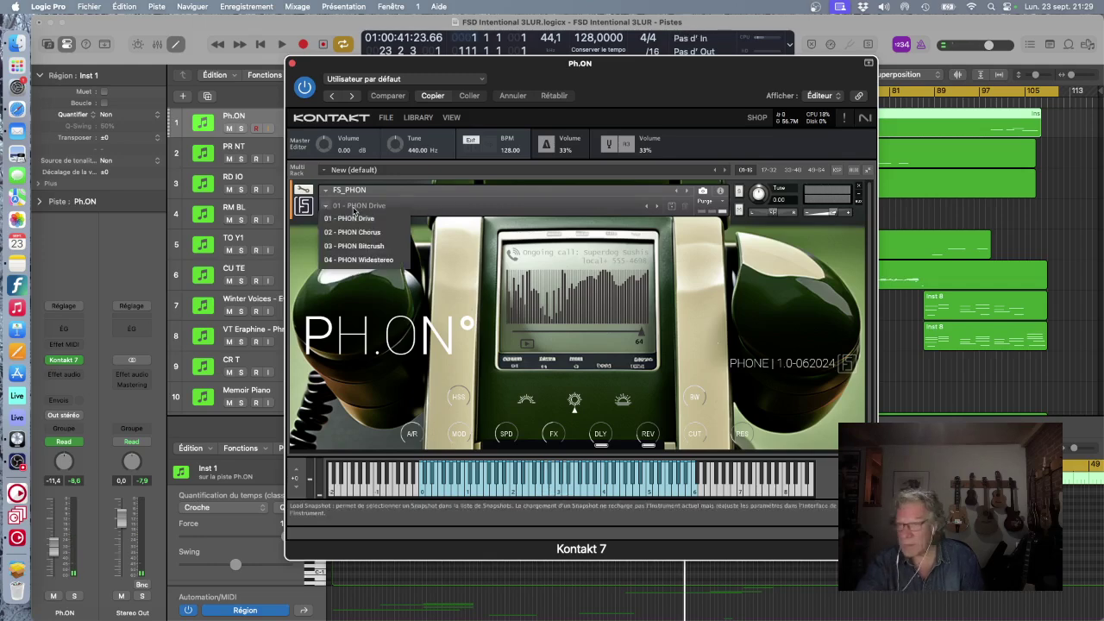
left_click(354, 212)
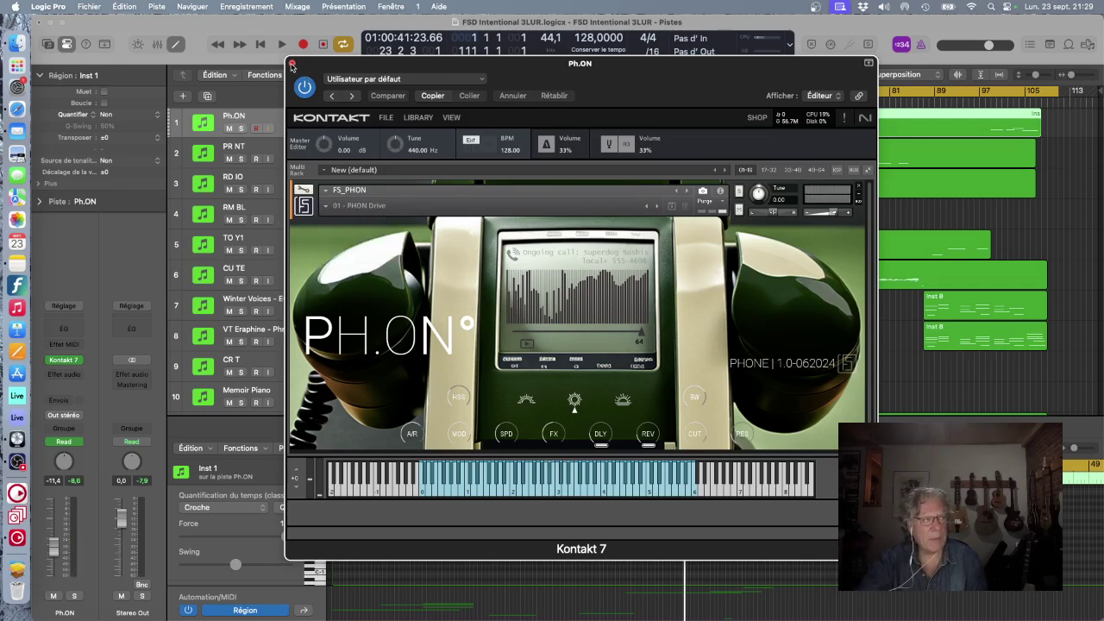
left_click(292, 65)
- Select the PR NT track and open its Kontakt instrument window
left_click(288, 154)
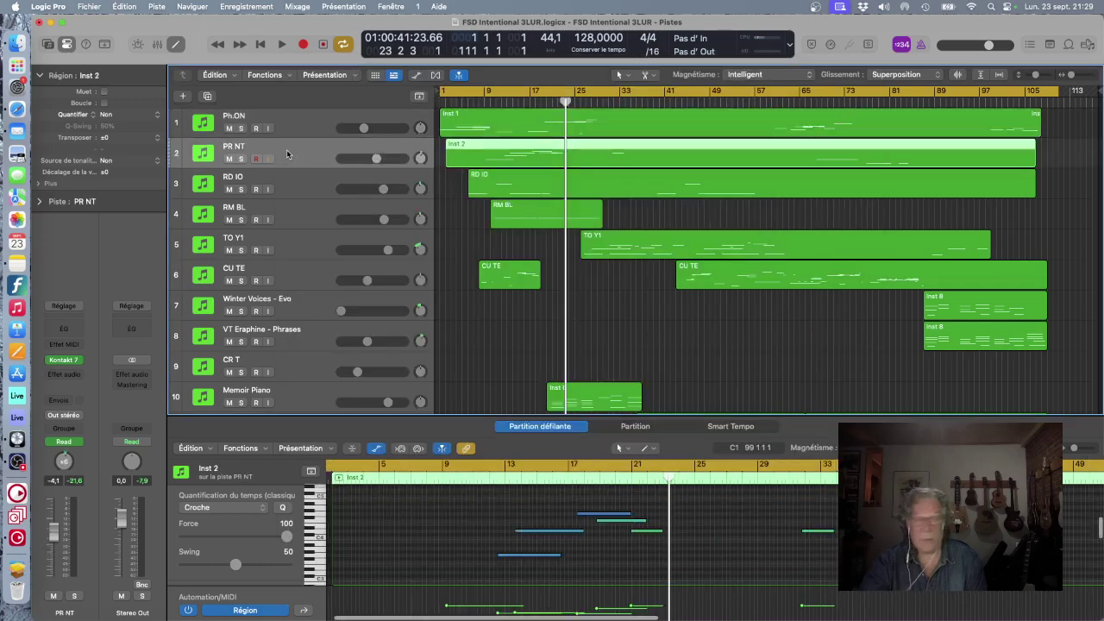
key("v")
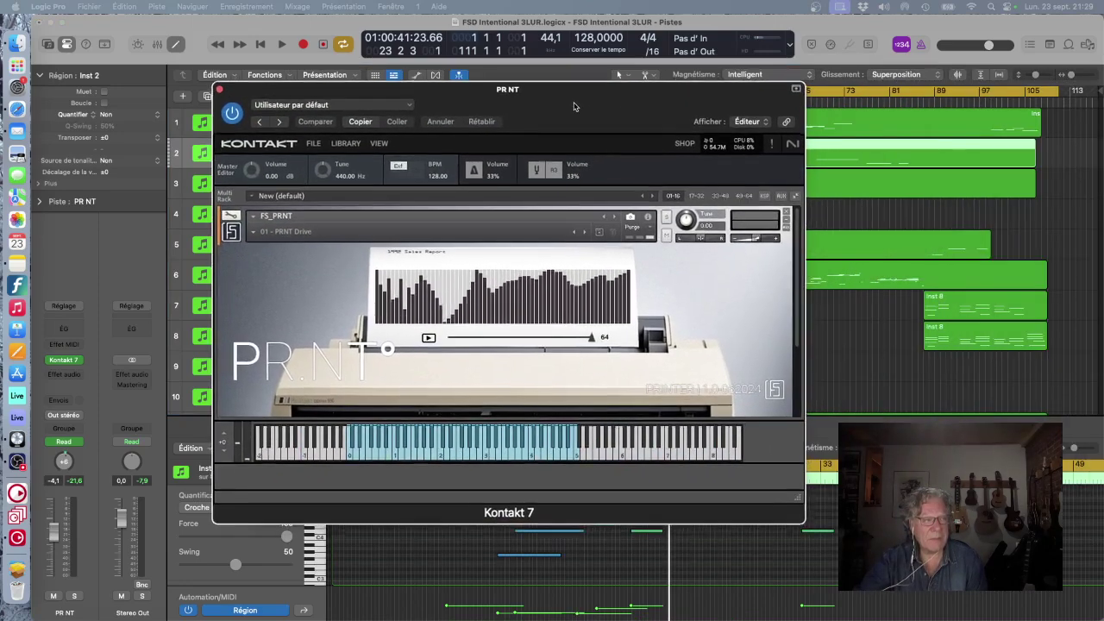
left_click_drag(573, 106, 578, 102)
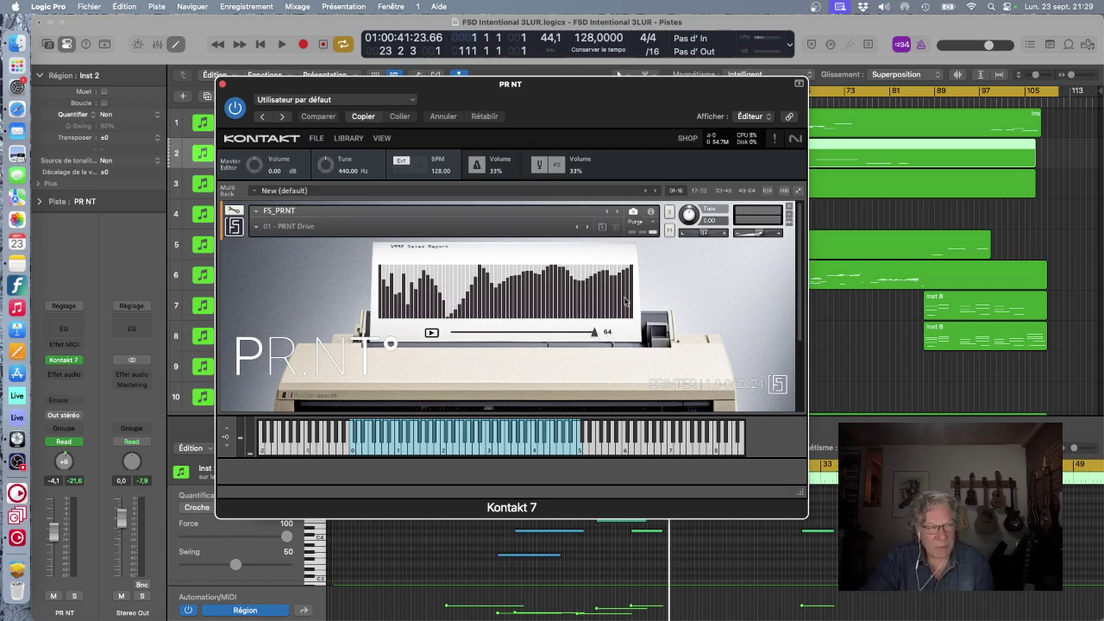
- Set the FS_PRNT step pattern to 27 steps and move the PR NT window clear of the track names
left_click_drag(595, 335, 533, 333)
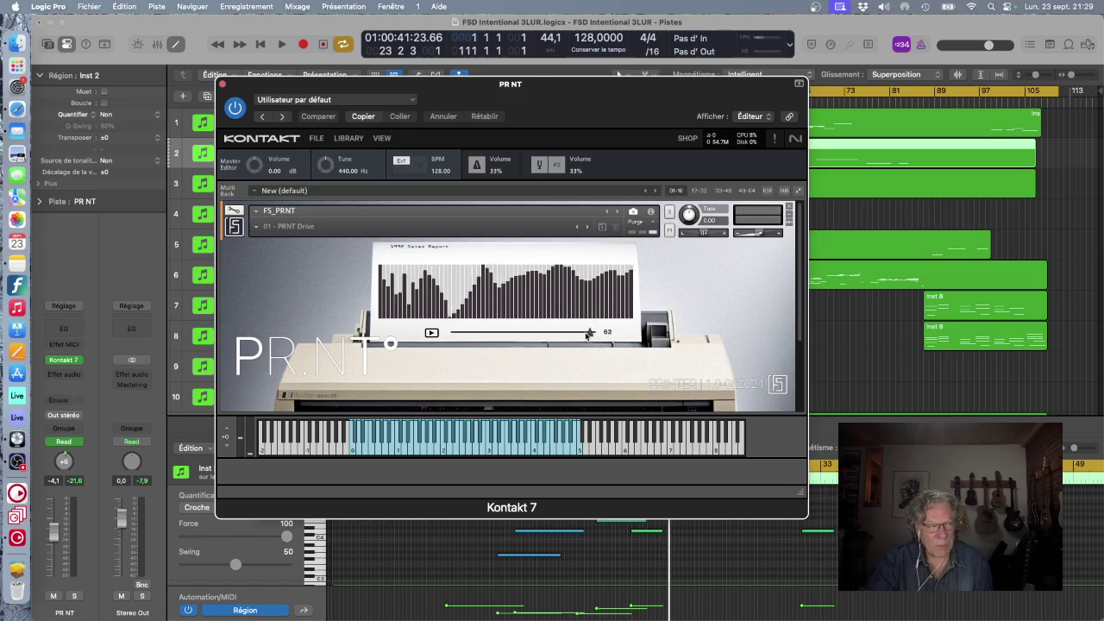
left_click_drag(466, 343, 423, 344)
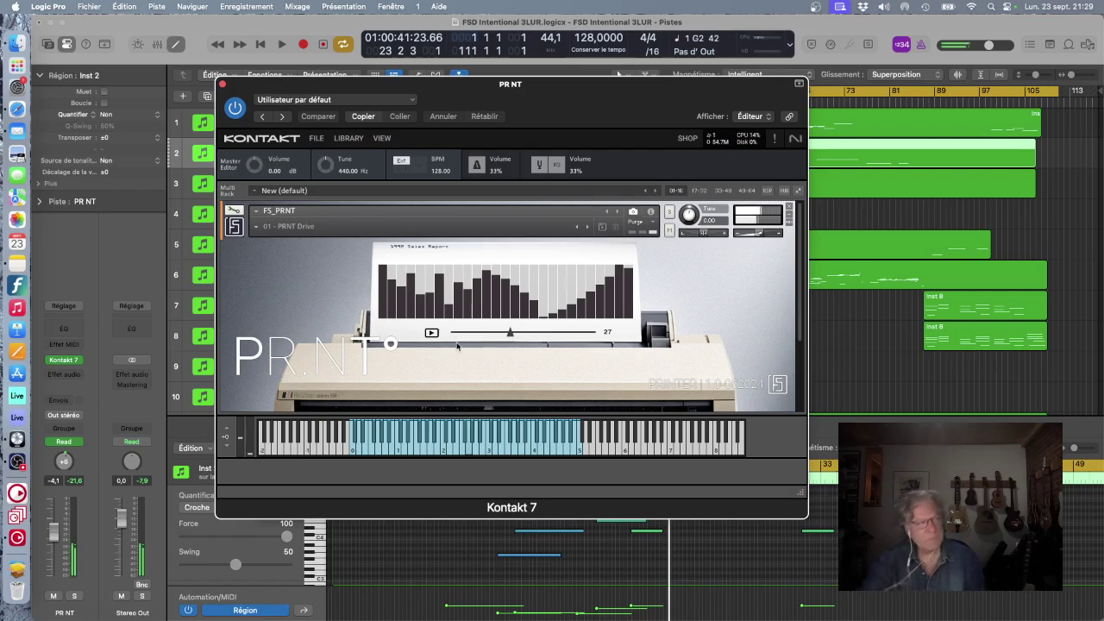
left_click_drag(505, 88, 557, 74)
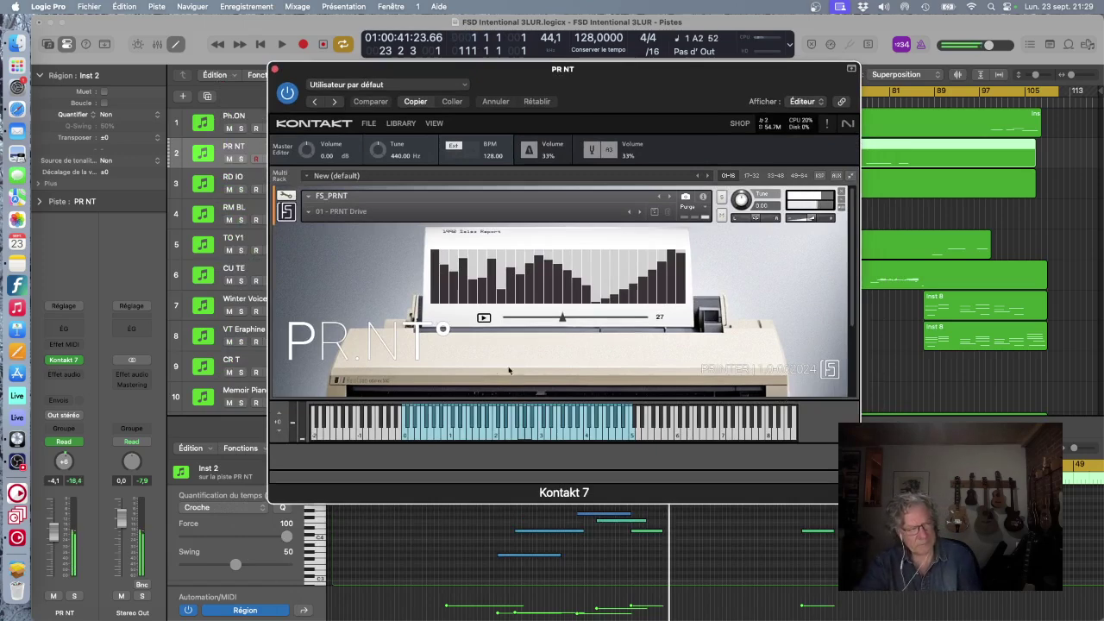
- Switch the FS_PRNT step pattern off and on again to compare the sound, and close the PR NT window
left_click(484, 317)
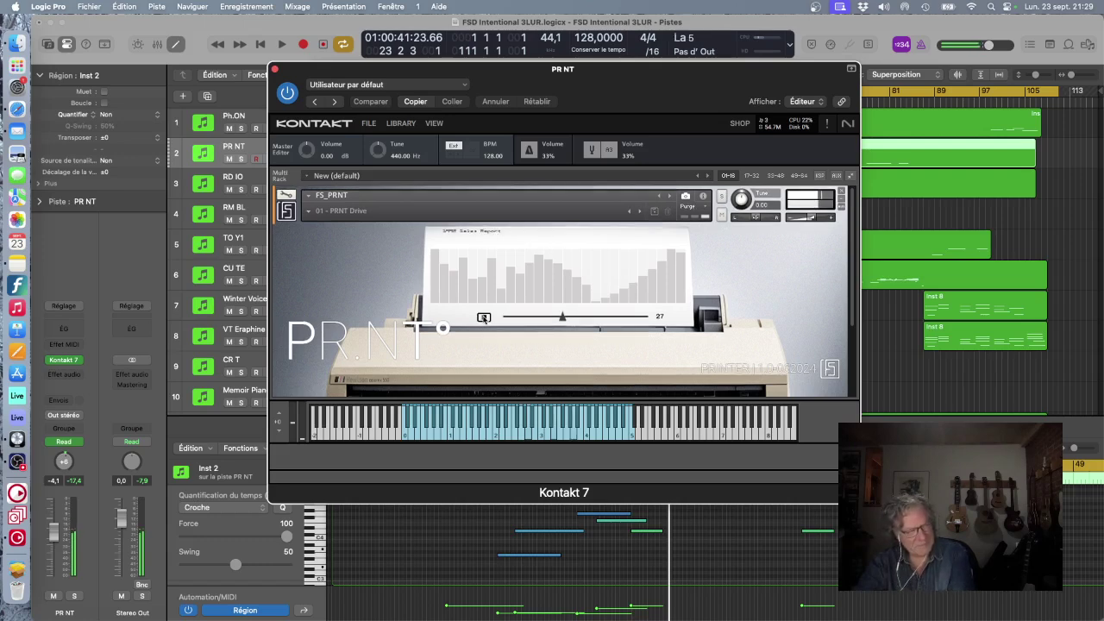
left_click(484, 317)
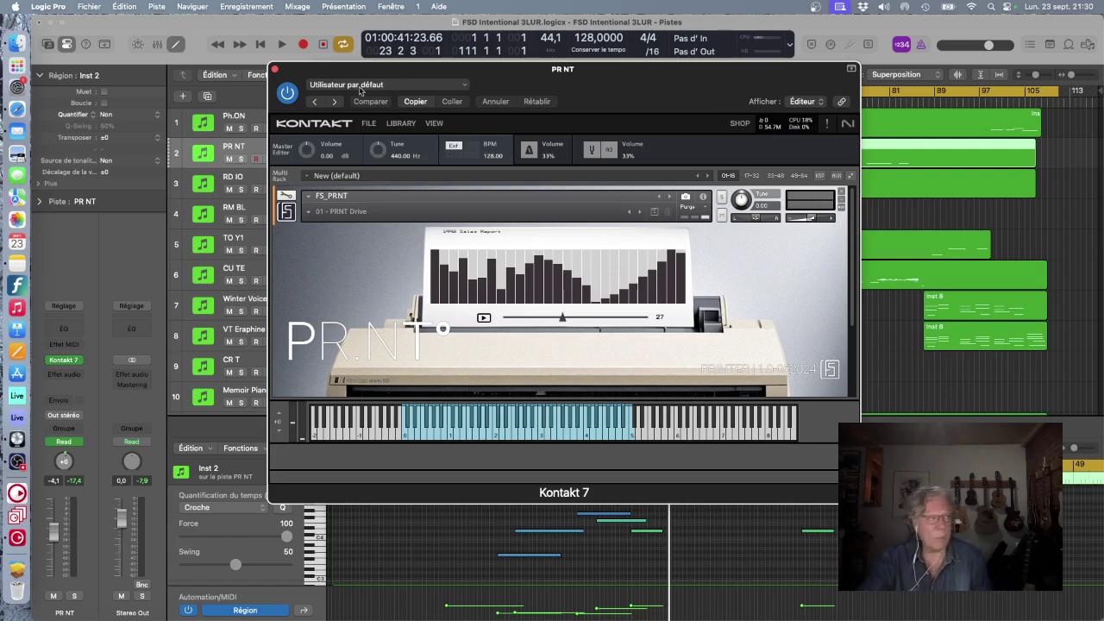
left_click(276, 71)
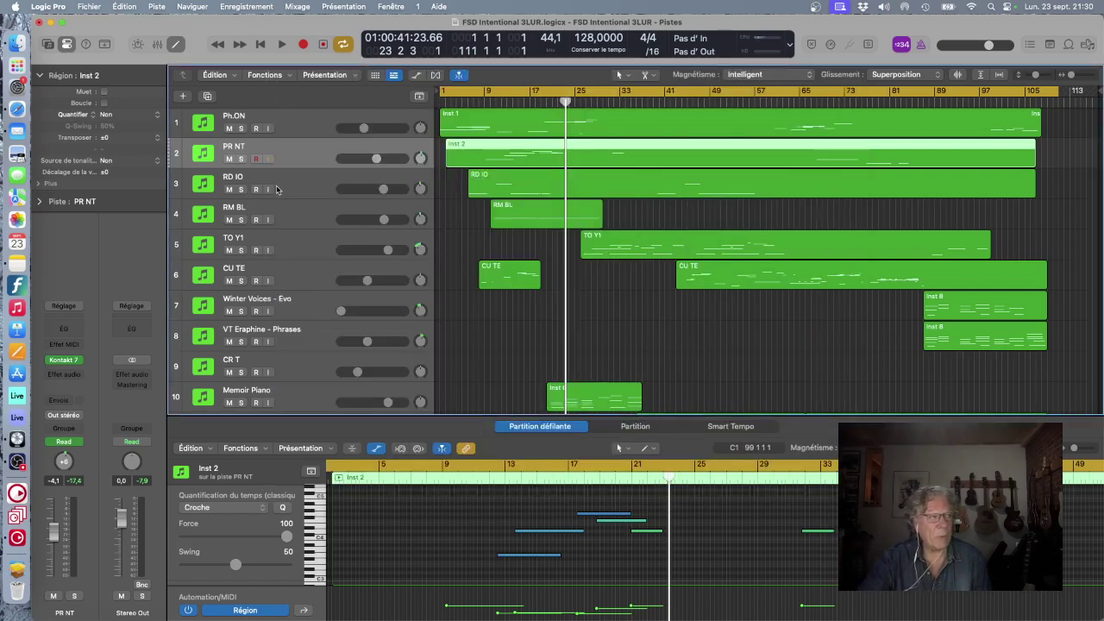
- Select the RD IO track, open its Kontakt instrument and move the window up so the full interface fits
left_click(283, 182)
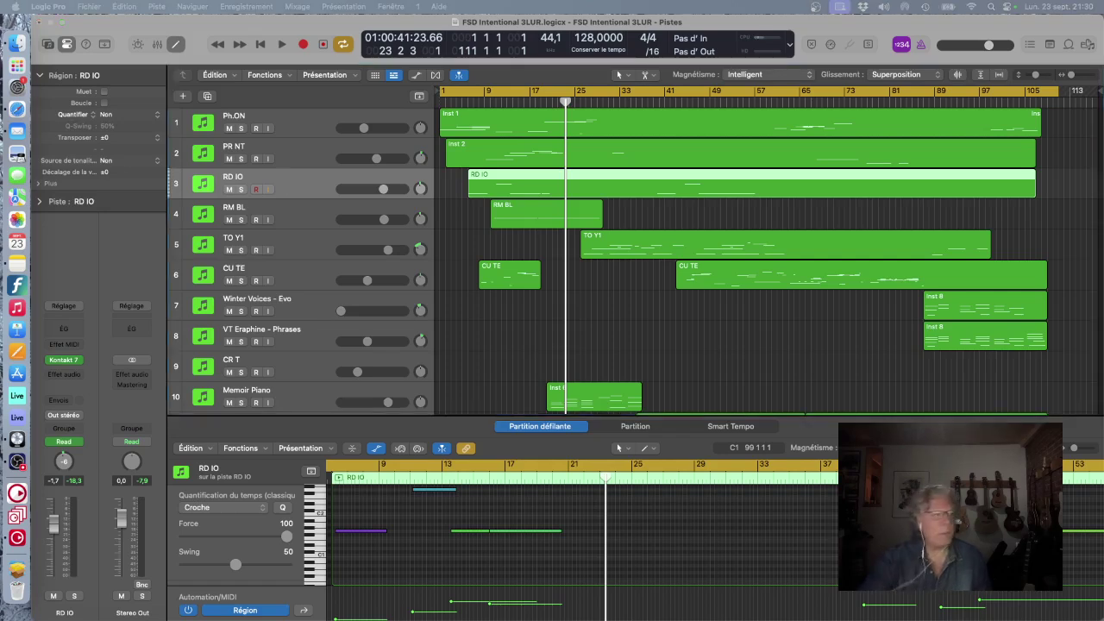
mouse_move(69, 362)
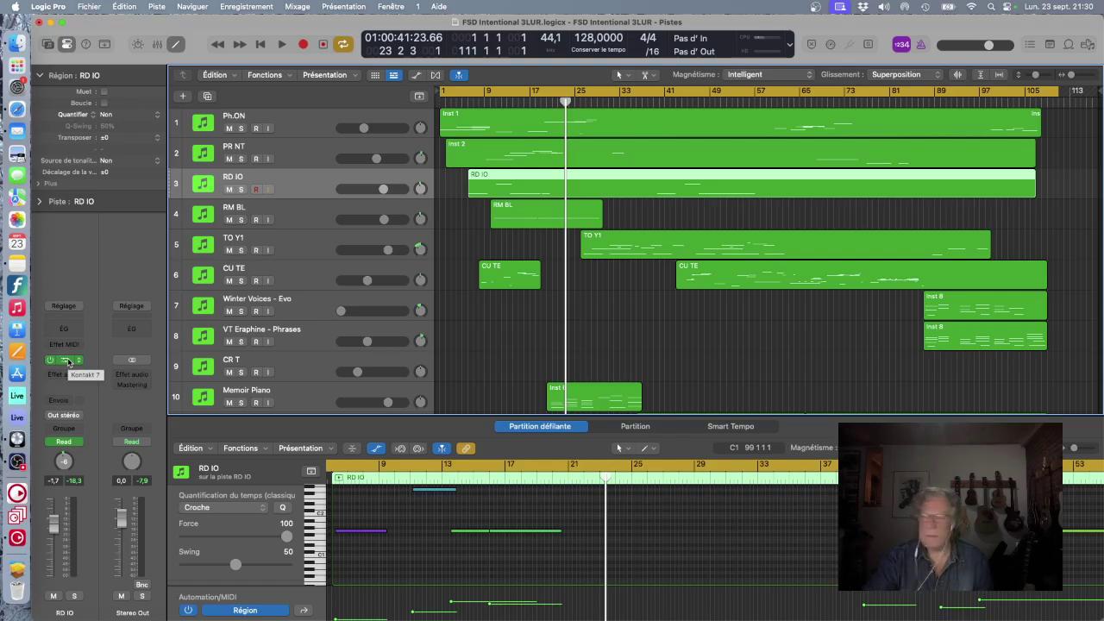
left_click(69, 363)
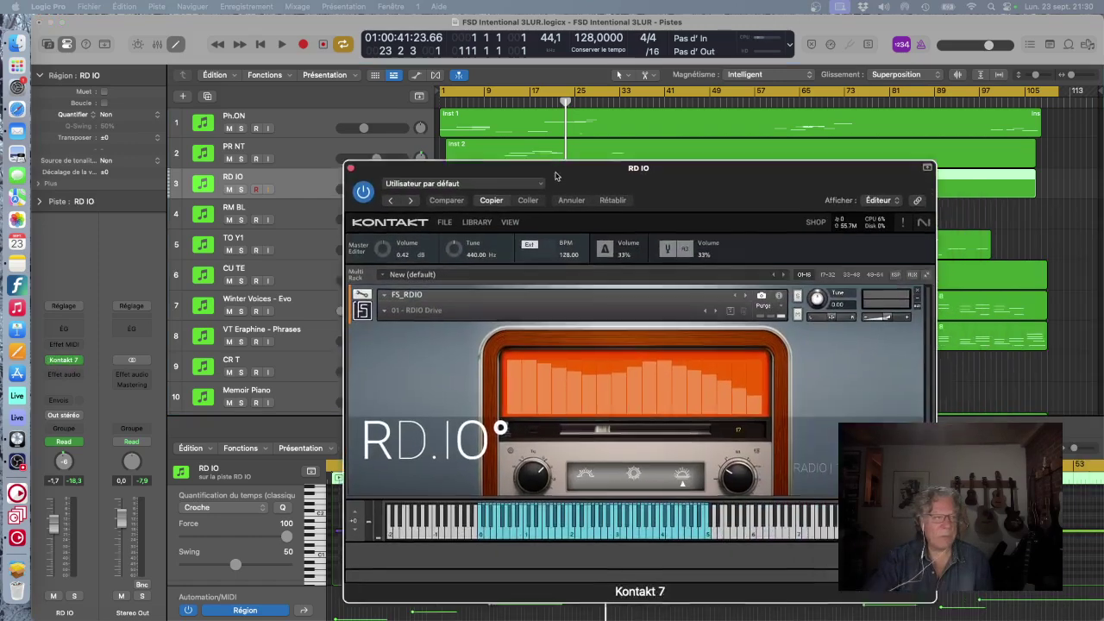
left_click_drag(577, 183, 433, 102)
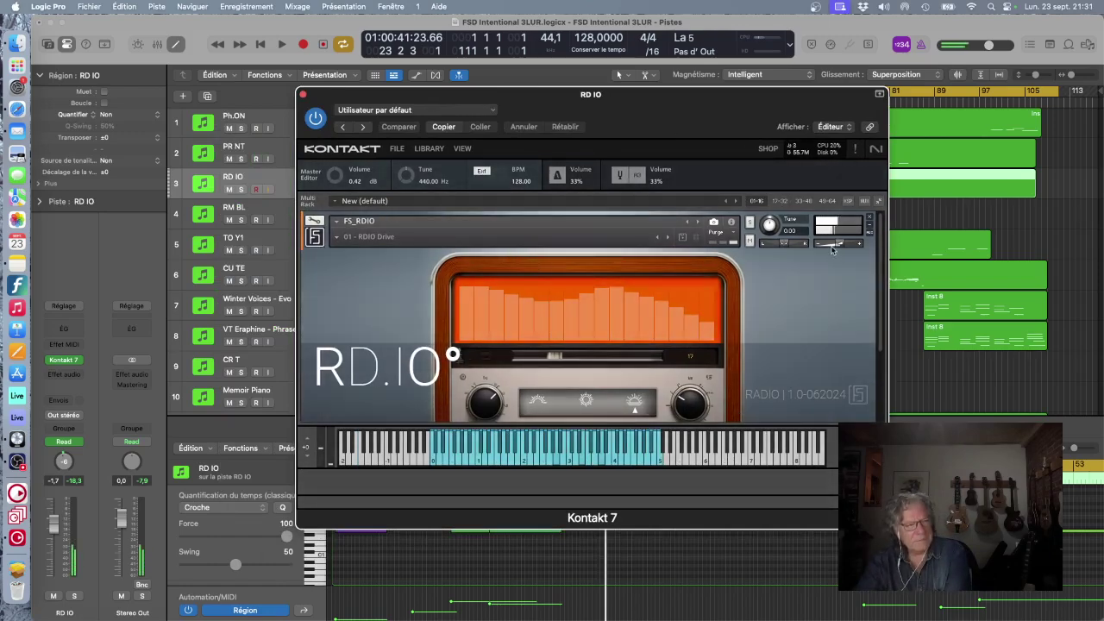
- Look over the FS_RDIO interface from the step display down to the row of modulation and effect controls
scroll(793, 289, "down", 1)
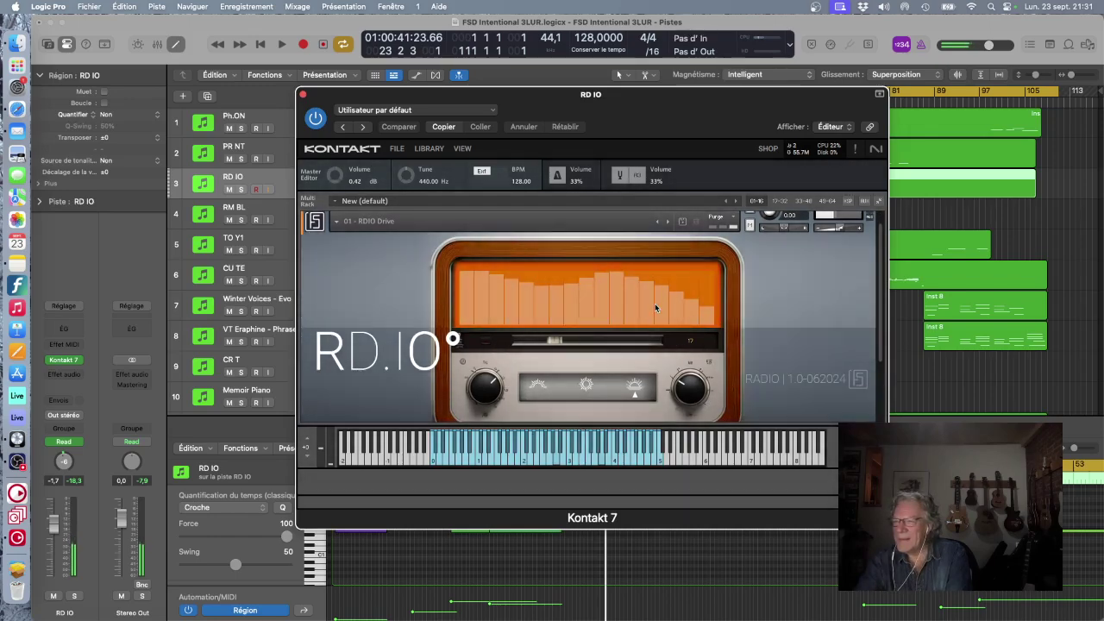
scroll(738, 319, "down", 2)
scroll(738, 319, "down", 2)
scroll(738, 318, "up", 4)
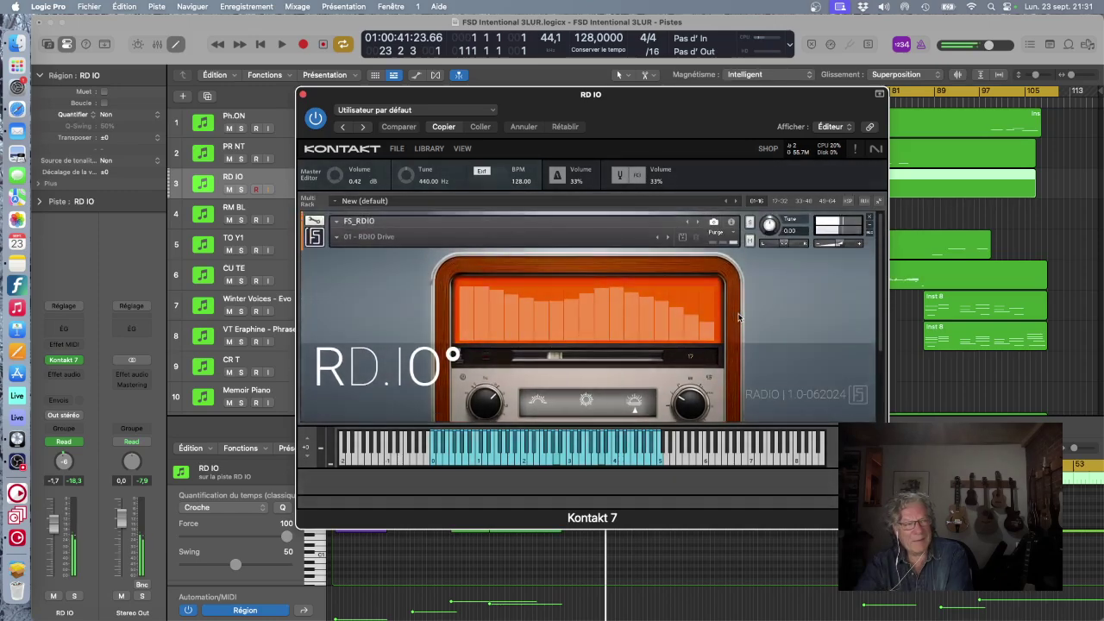
scroll(738, 319, "down", 4)
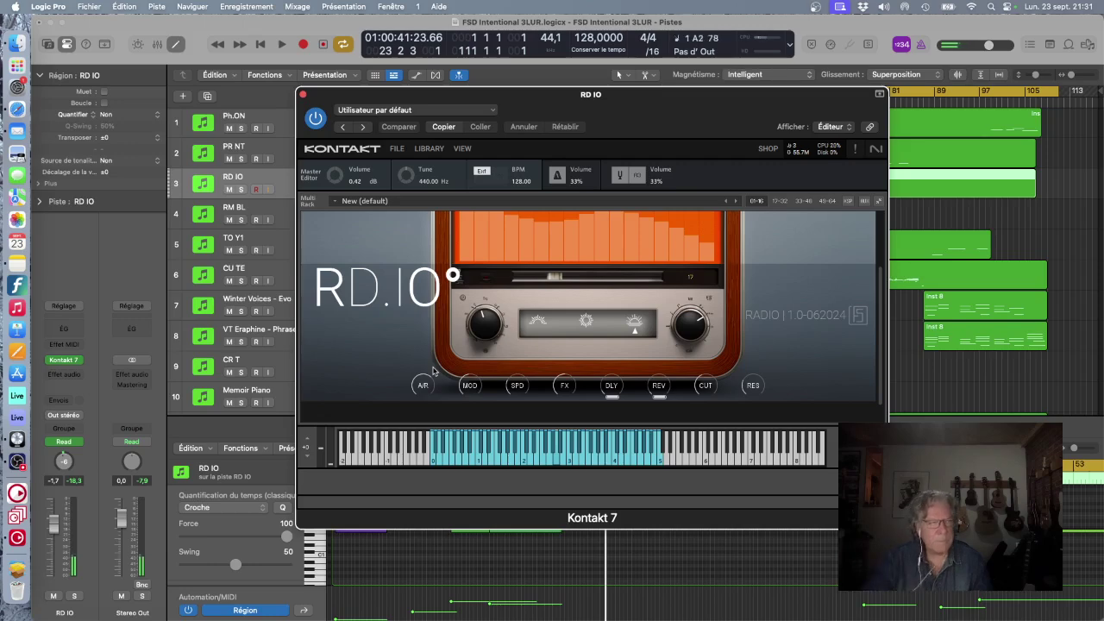
- Move the RD IO window away from the track list and set the RD IO track's volume to -0.8 dB
left_click_drag(604, 94, 766, 217)
left_click_drag(383, 189, 386, 189)
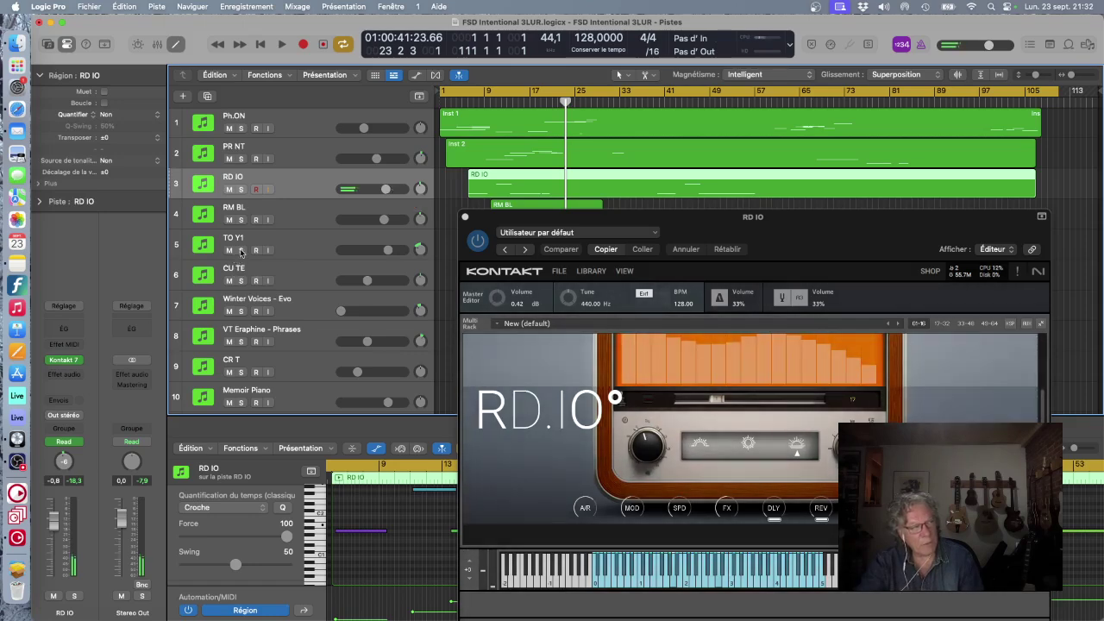
- Select the CU TE track, open its Kontakt instrument and move the window up so the CU.TE interface is visible
left_click(283, 281)
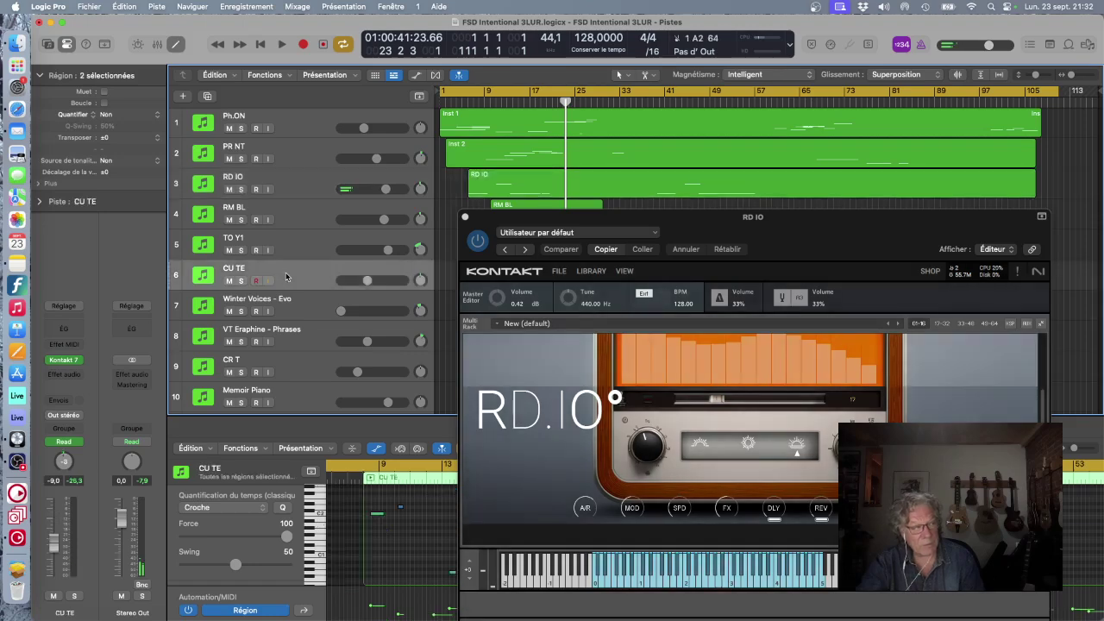
left_click(66, 363)
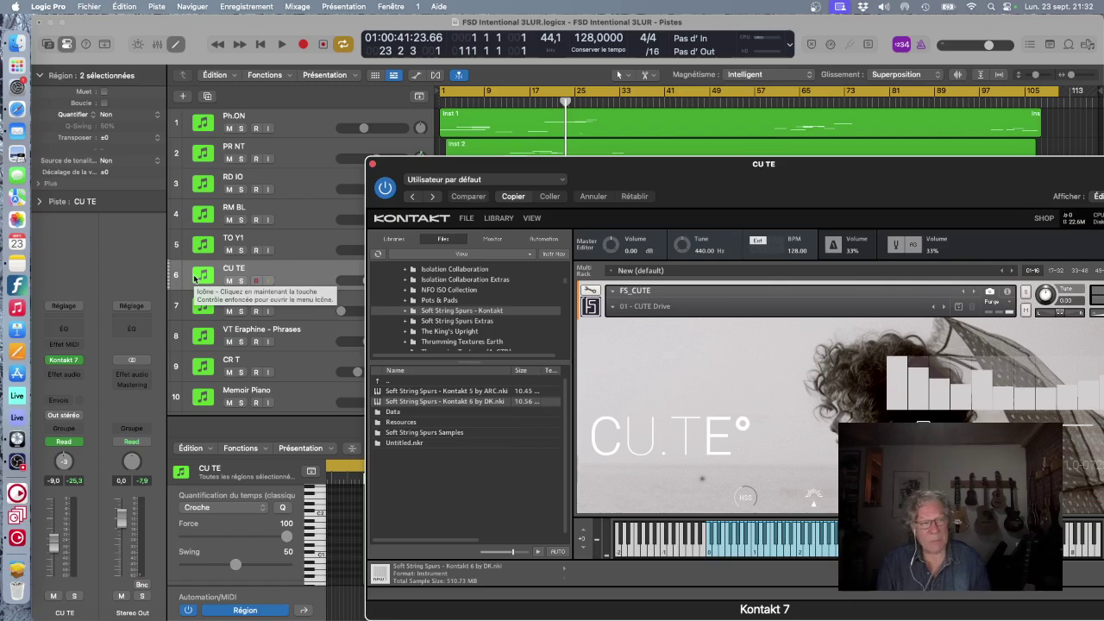
left_click_drag(798, 176, 664, 114)
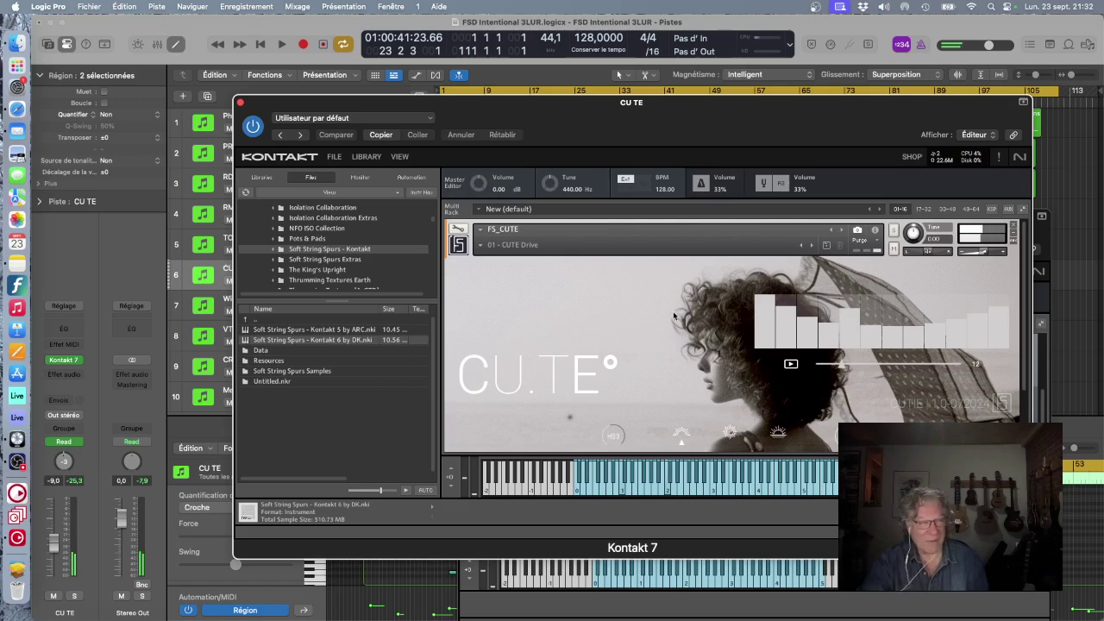
left_click_drag(681, 134, 633, 81)
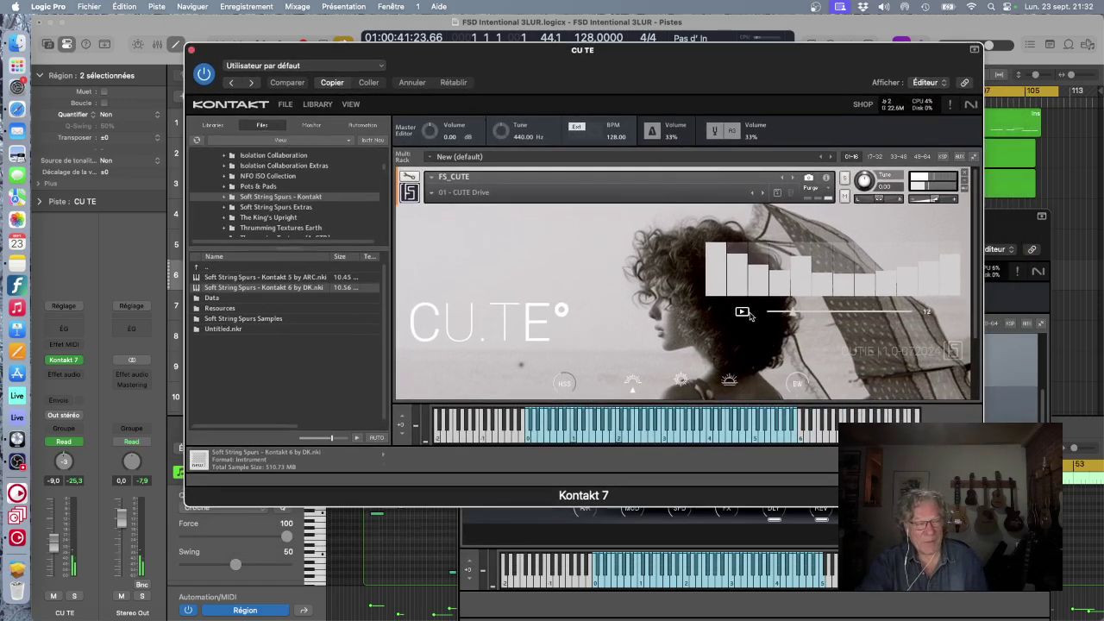
- Examine the lower part of the FS_CUTE interface with its modulation and effect controls, and lower the window slightly
scroll(750, 317, "down", 1)
scroll(750, 317, "down", 2)
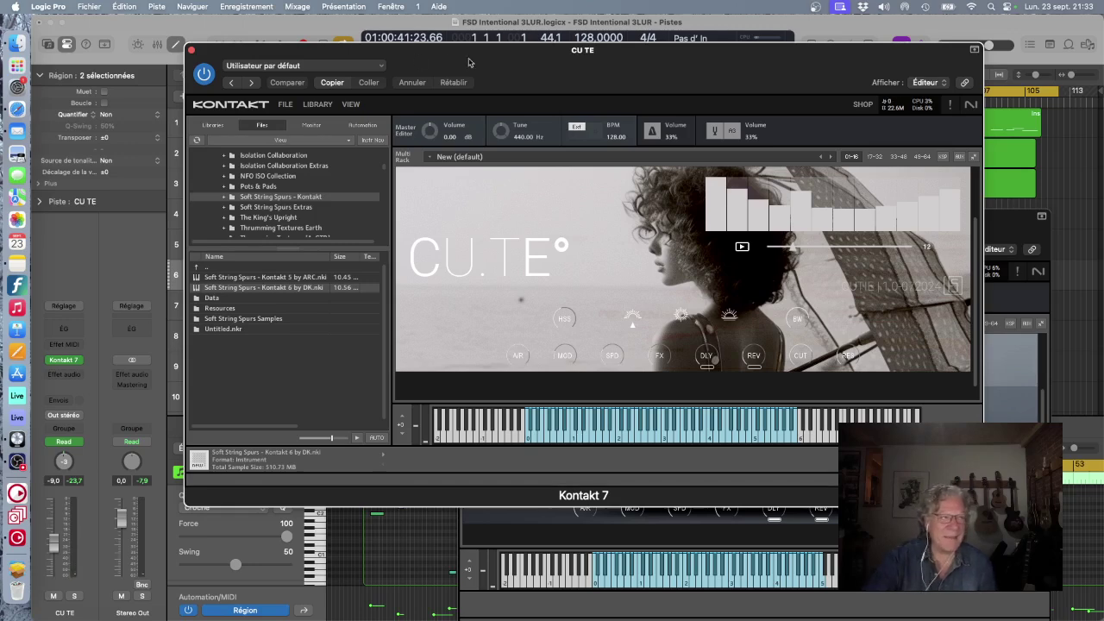
left_click_drag(563, 63, 565, 102)
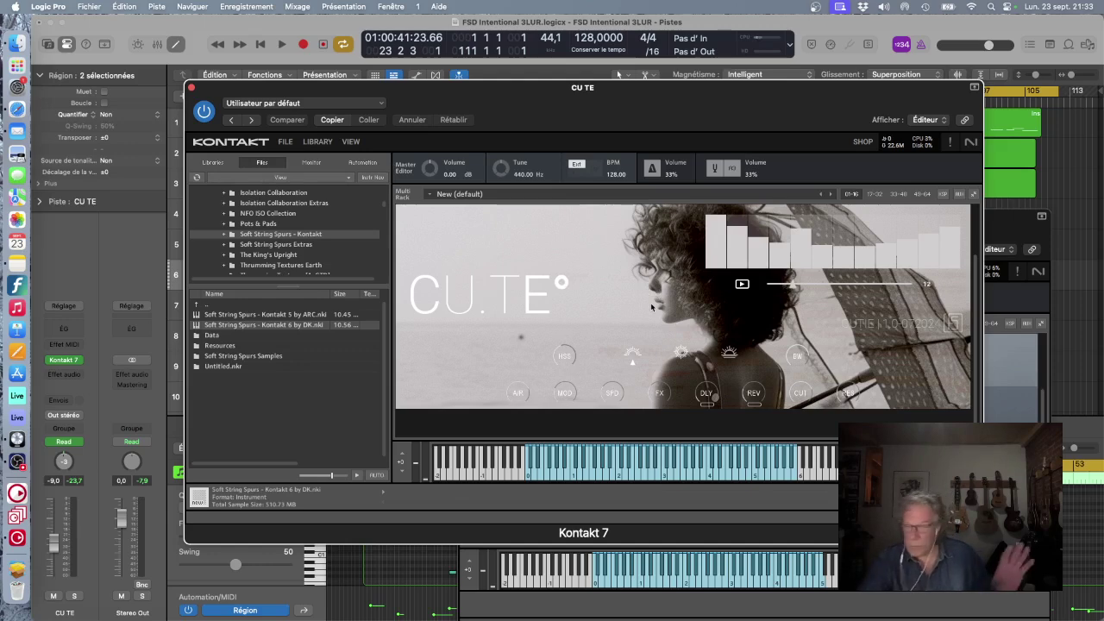
- Move the CU TE window off the track list, and close both the CU TE and RD IO Kontakt windows
left_click_drag(435, 99, 763, 217)
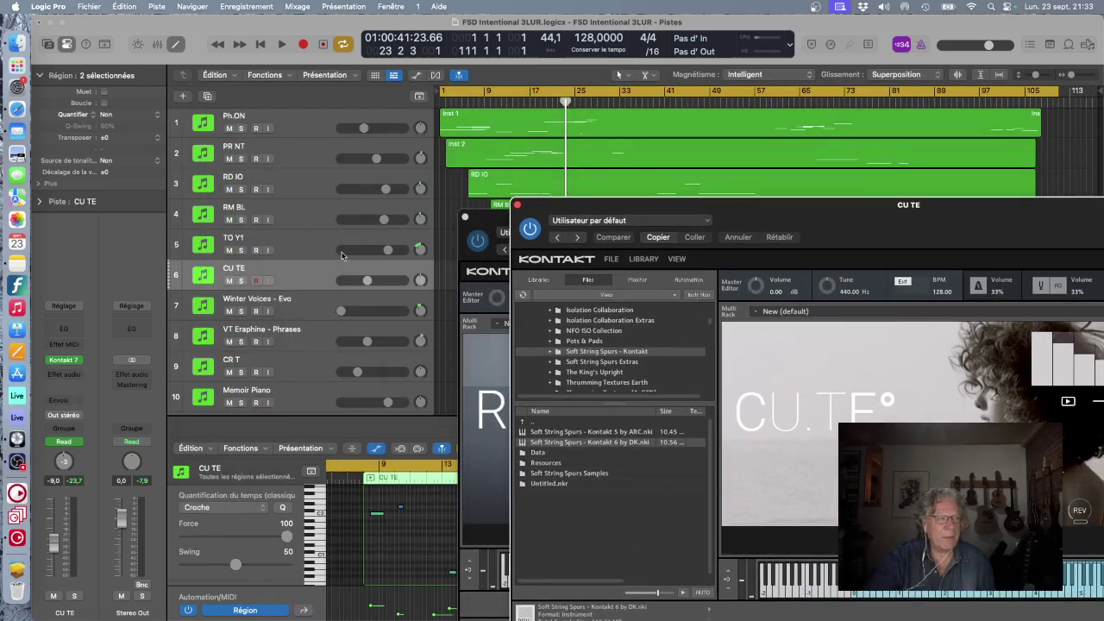
left_click(518, 207)
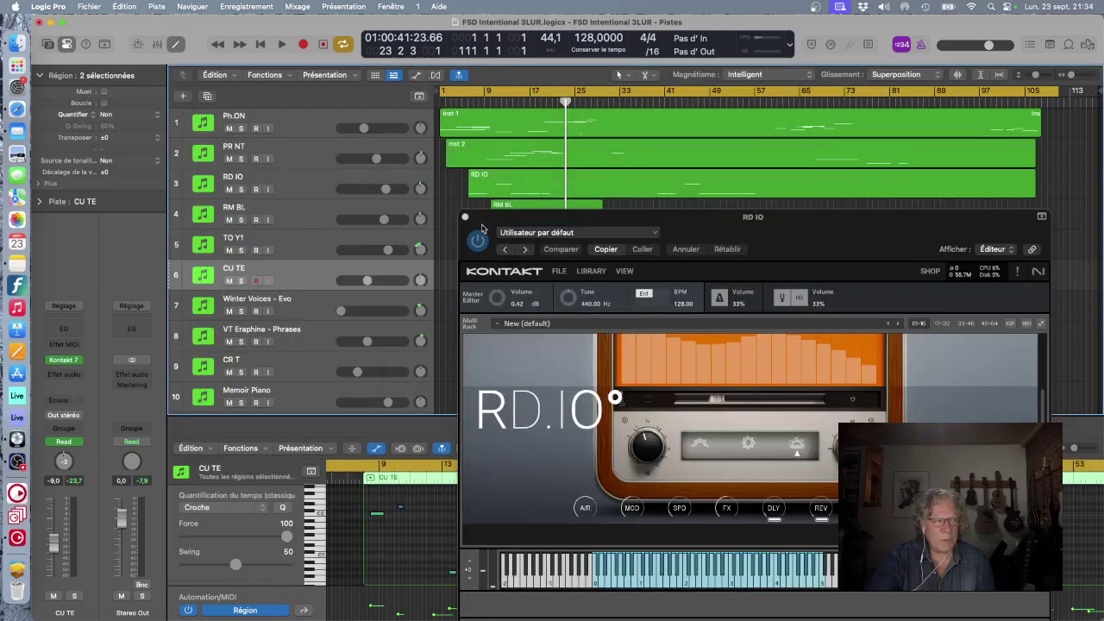
left_click(464, 217)
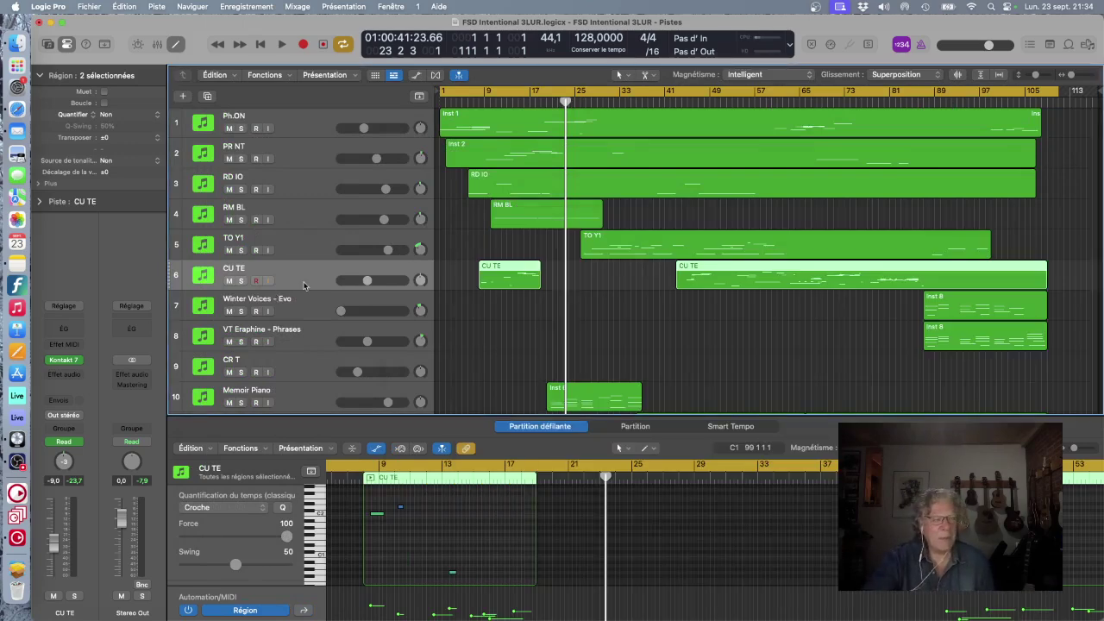
- Select the Winter Voices - Evo track and open its DecentSampler instrument window
scroll(303, 286, "down", 1)
left_click(302, 276)
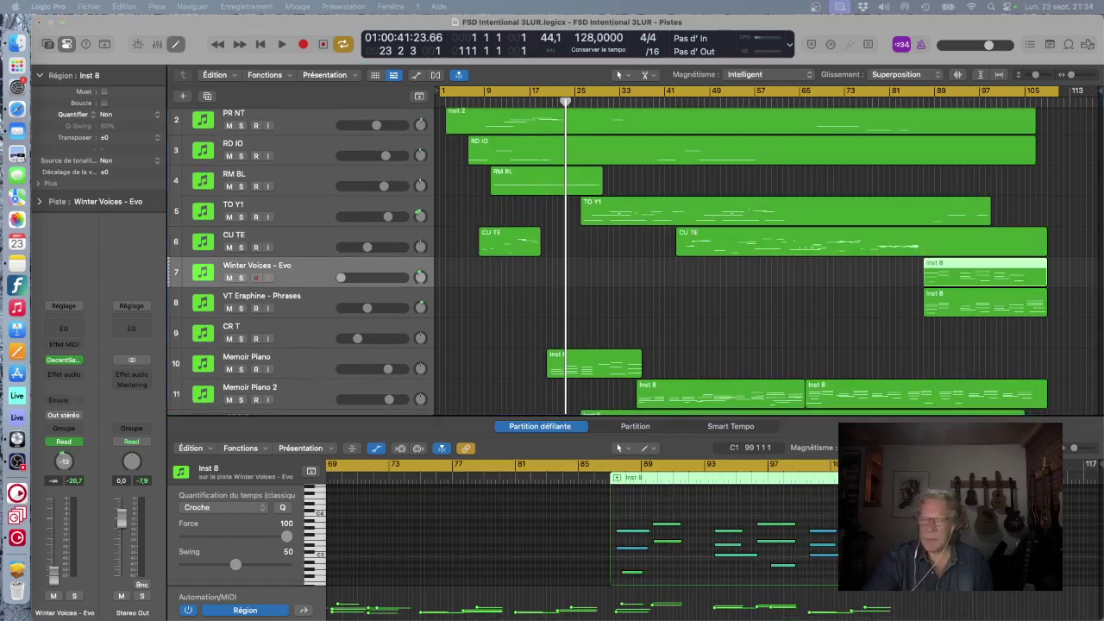
key("v")
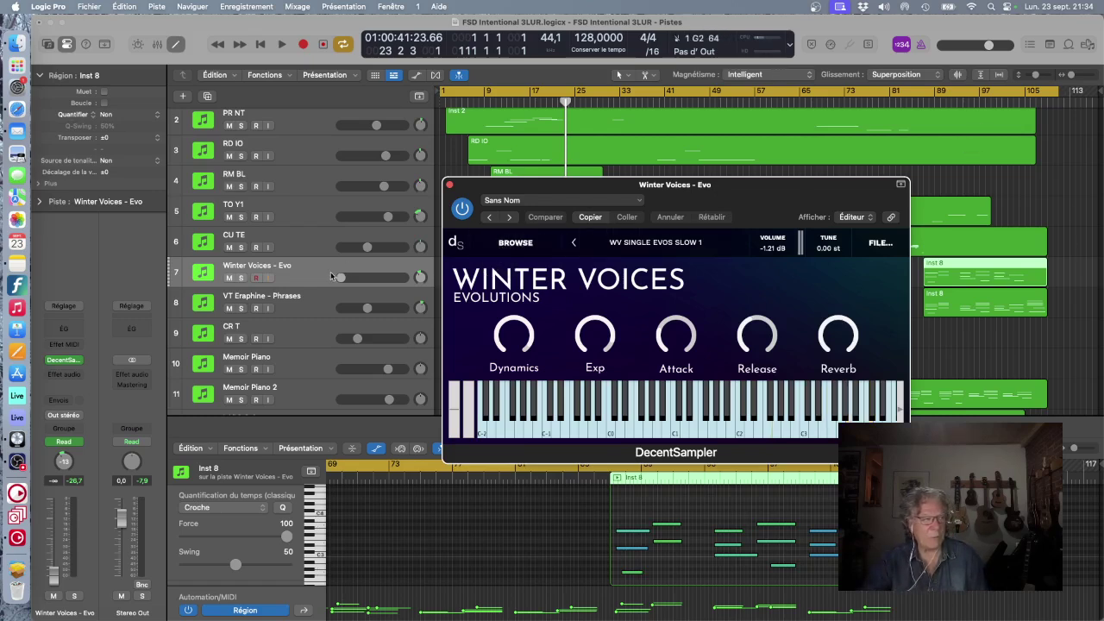
- Raise the Winter Voices - Evo track's volume to 0.0 dB and close its DecentSampler window
left_click_drag(342, 277, 387, 277)
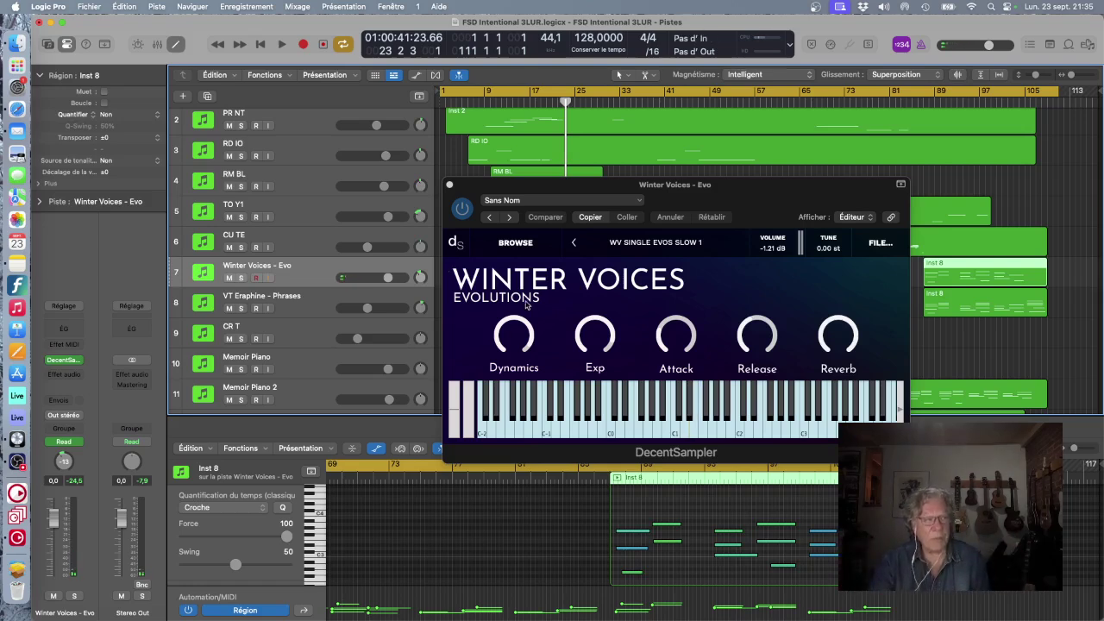
left_click(450, 186)
- Select the VT Eraphine - Phrases track, view its DecentSampler instrument clear of the track list, and close the instrument window
left_click(316, 296)
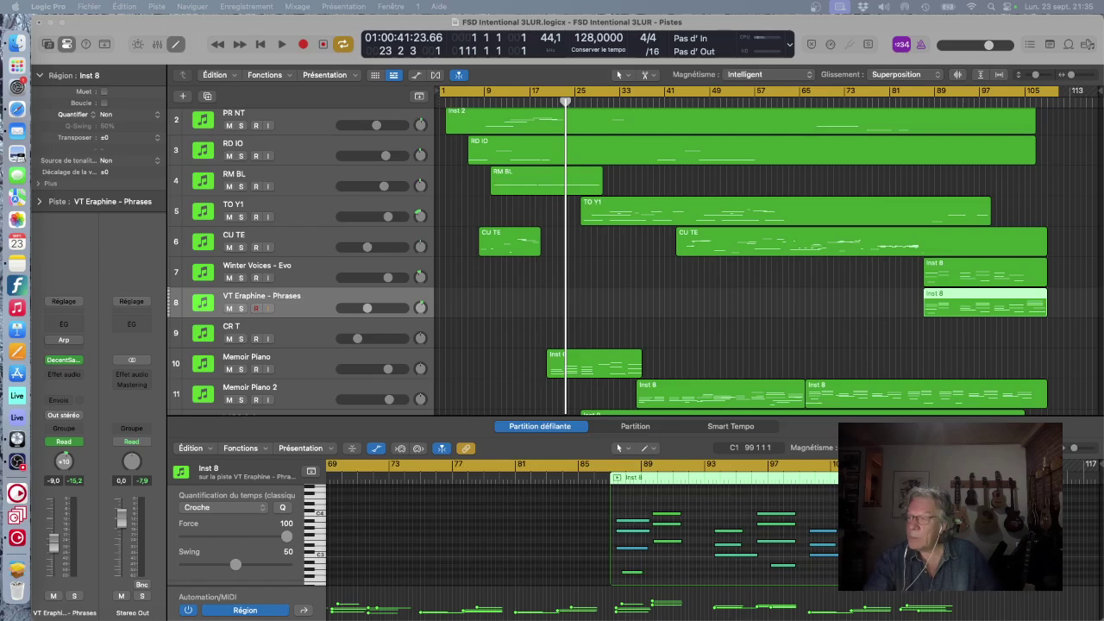
key("v")
left_click_drag(452, 282, 752, 163)
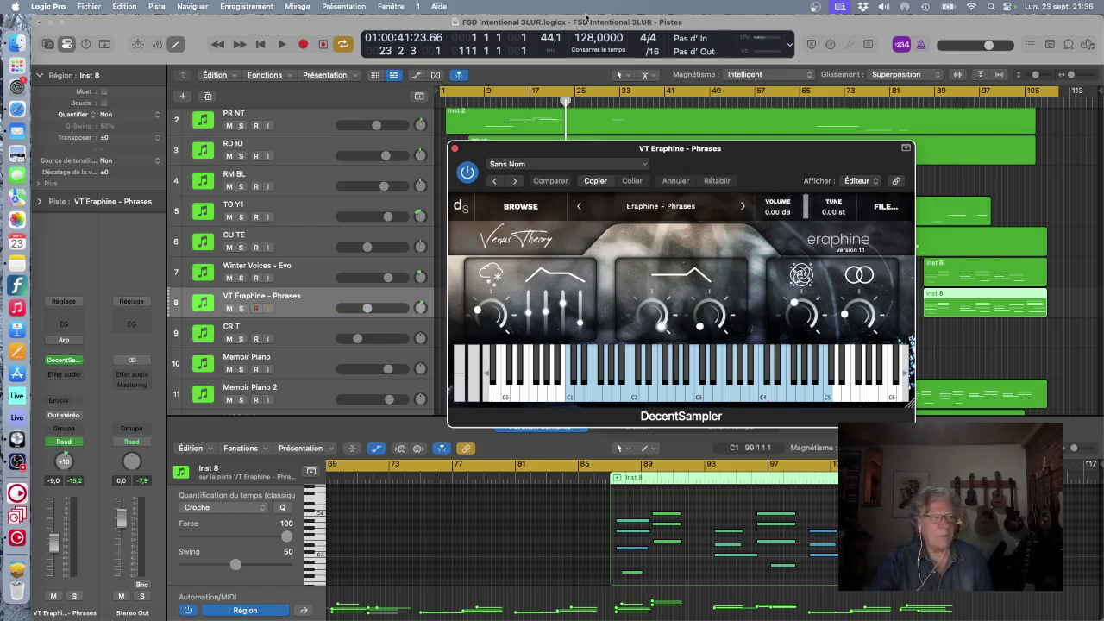
key("super+w")
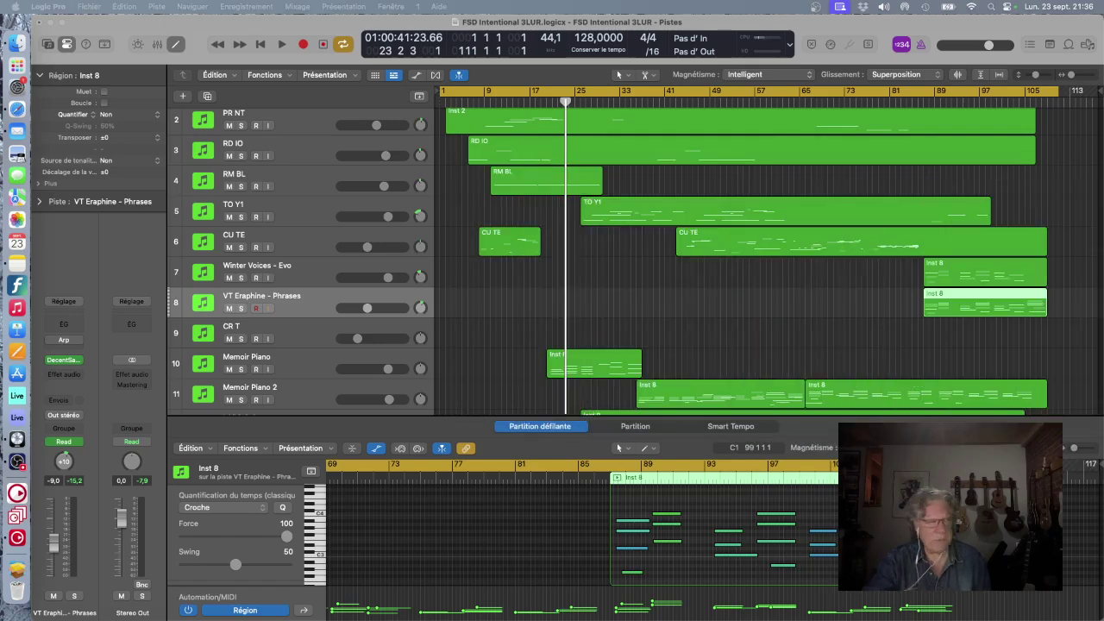
- Audition the Memoir Piano track, and open the Memoir Piano 2 track's Kontakt instrument with its window moved up so the interface is visible
left_click(277, 361)
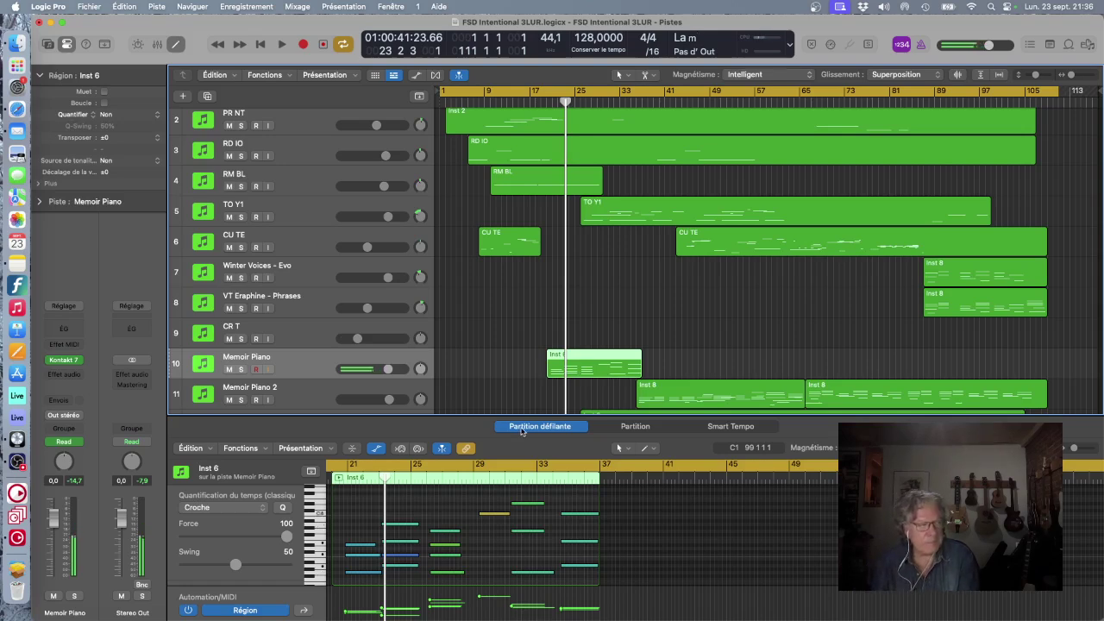
left_click(294, 394)
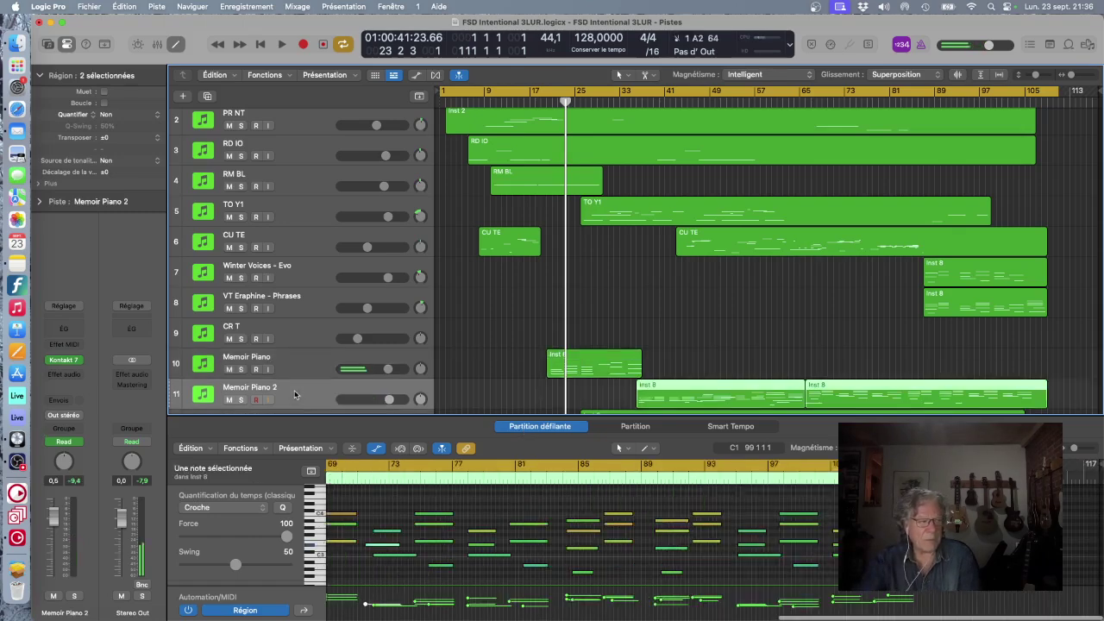
left_click(63, 363)
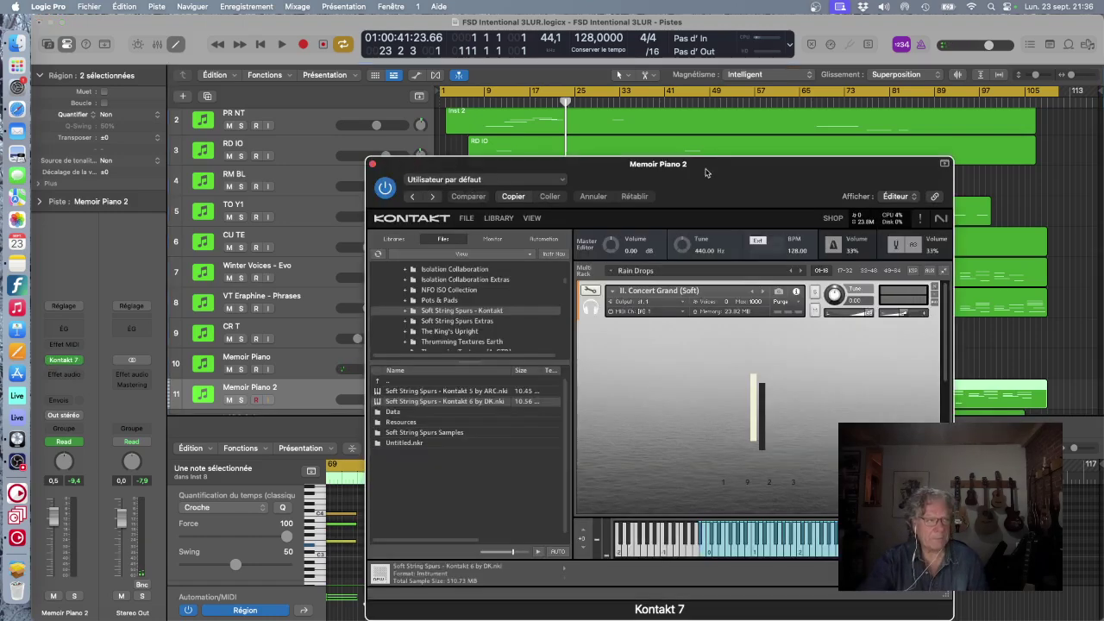
left_click_drag(699, 168, 411, 92)
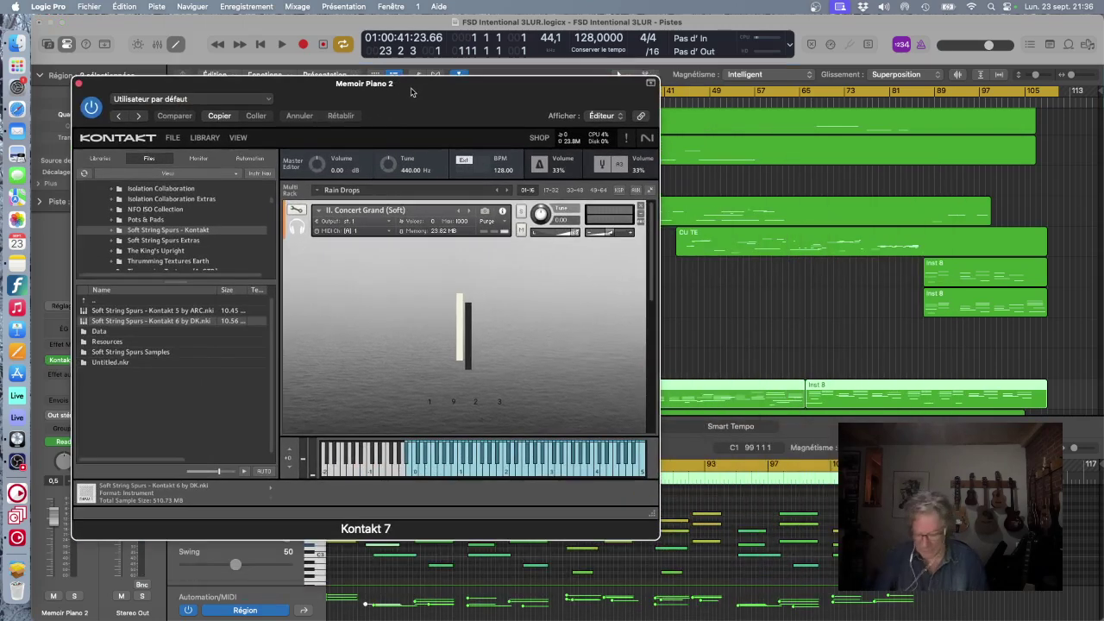